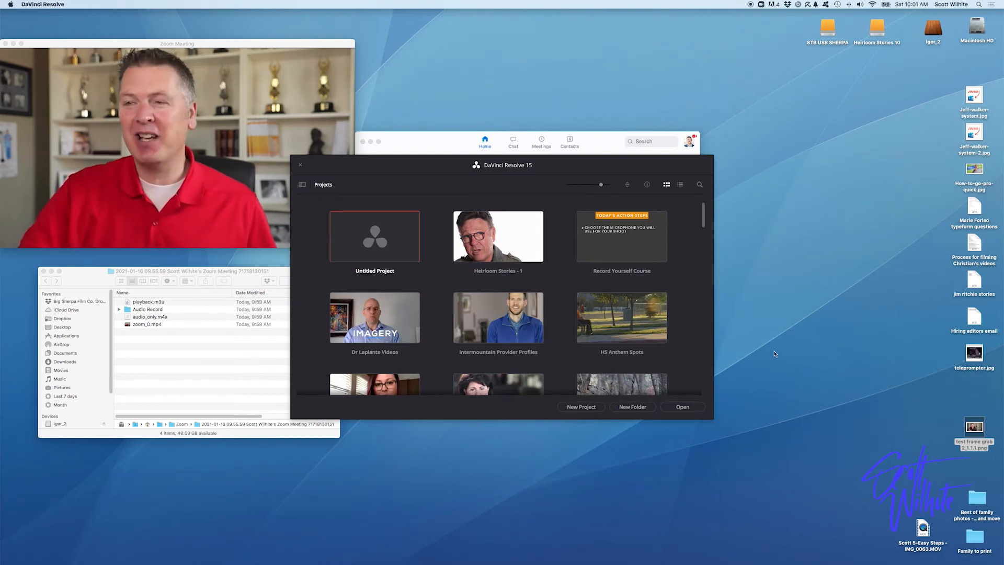
Open Untitled Project and bring the Finder window with the Zoom meeting recordings in front of it, just below the media pool
double_click(367, 242)
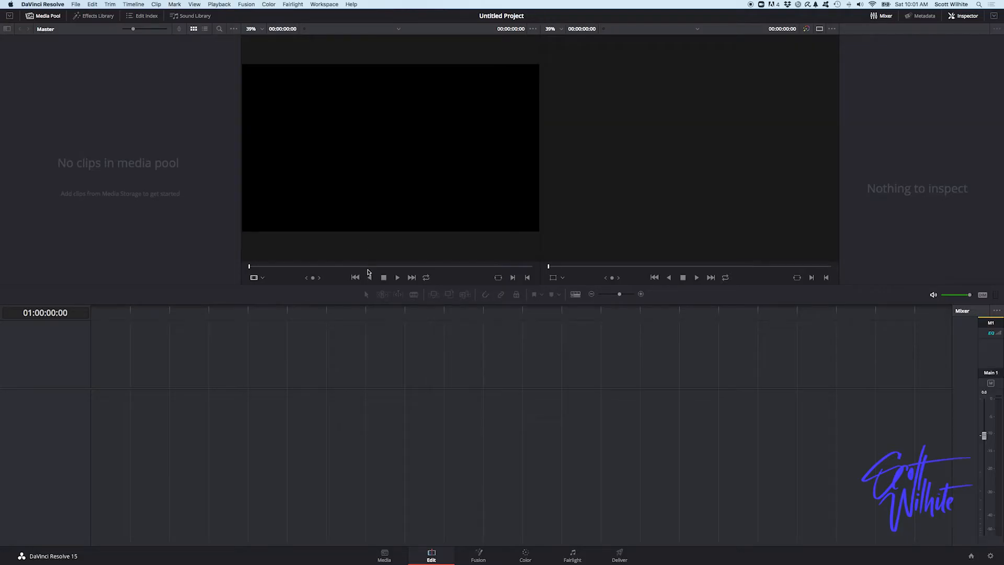
key("ctrl+Up")
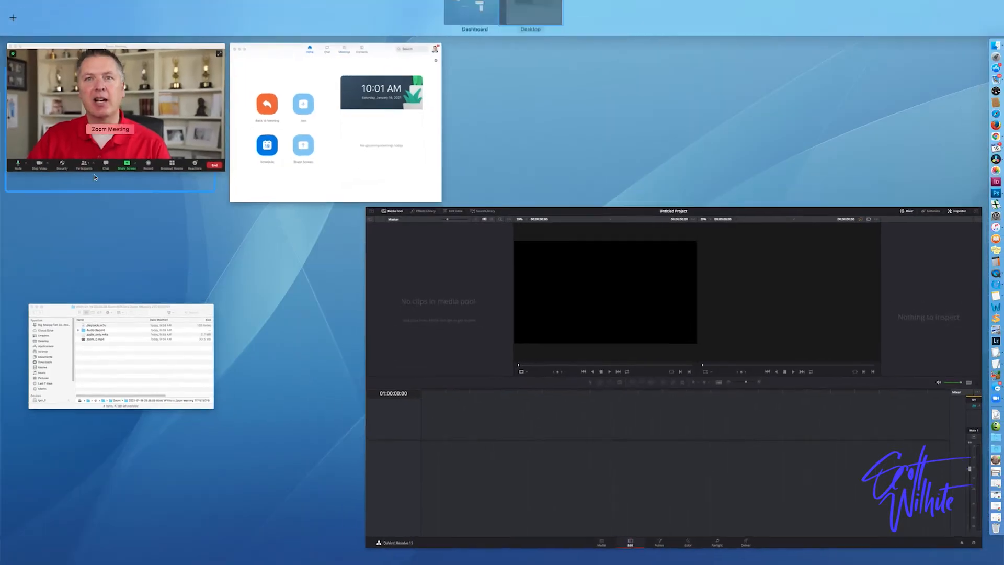
left_click(127, 385)
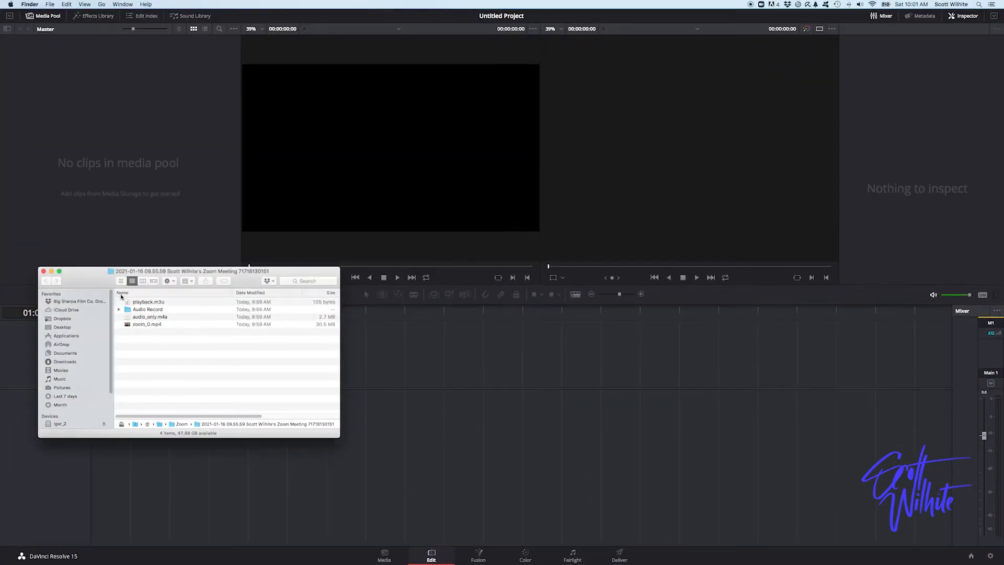
left_click_drag(97, 281, 101, 318)
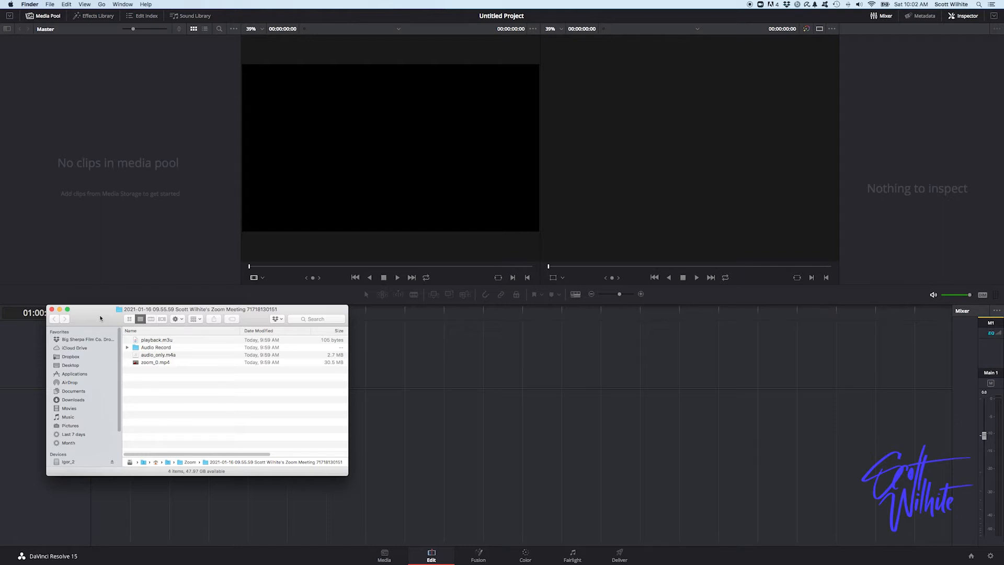
left_click_drag(94, 309, 100, 302)
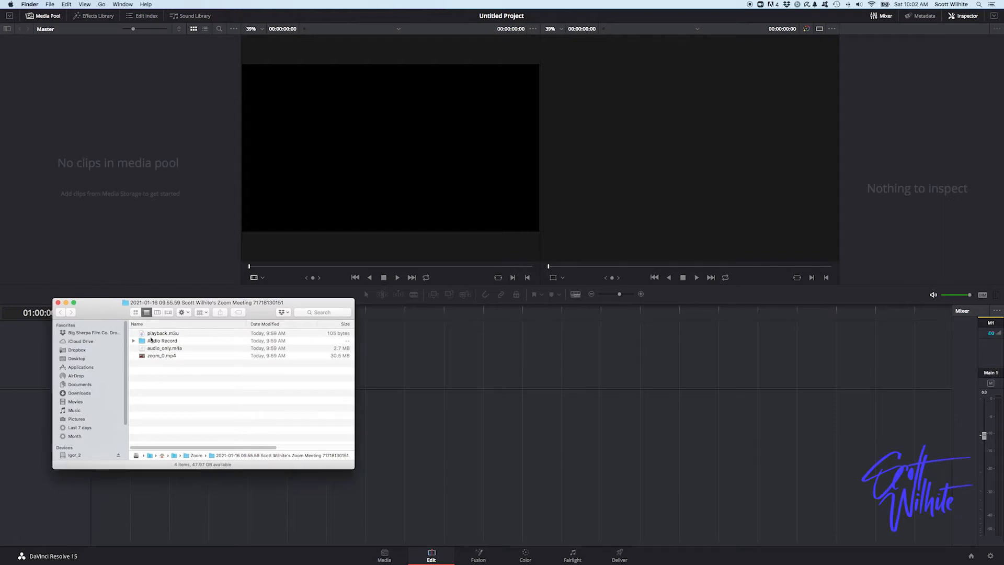
Import zoom_0.mp4 into the media pool and change the timeline frame rate and video format to match the clip
left_click(149, 356)
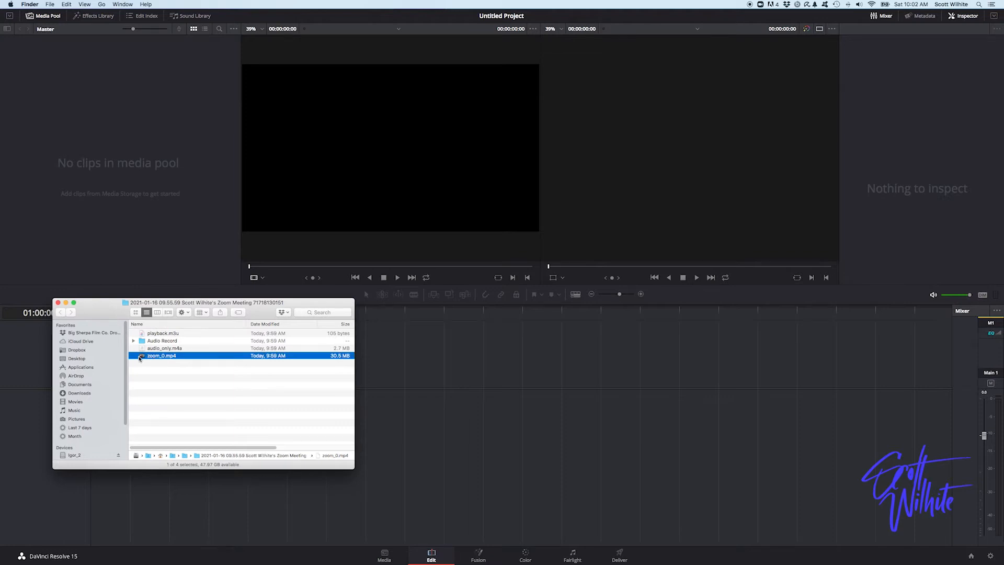
left_click_drag(142, 358, 105, 164)
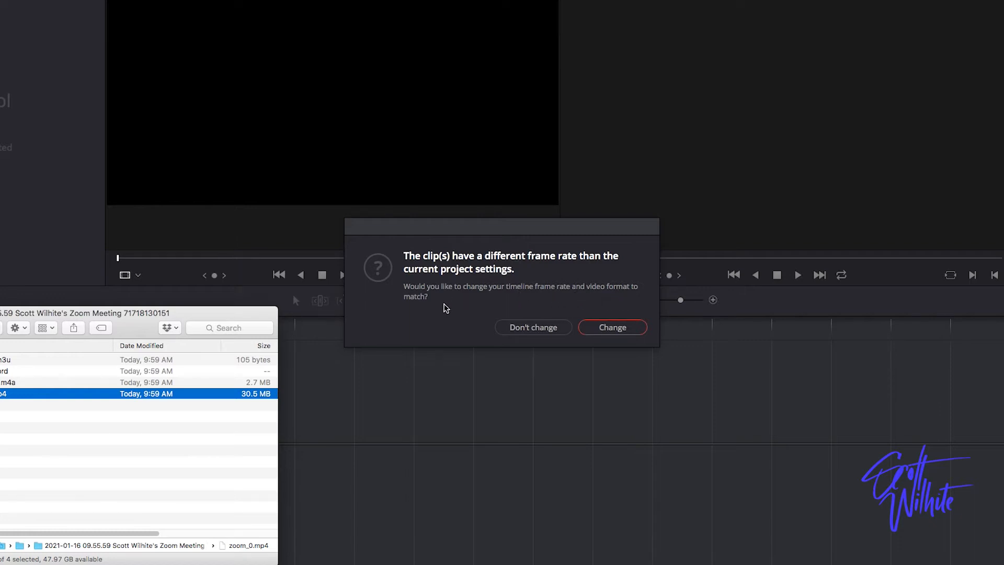
left_click(591, 328)
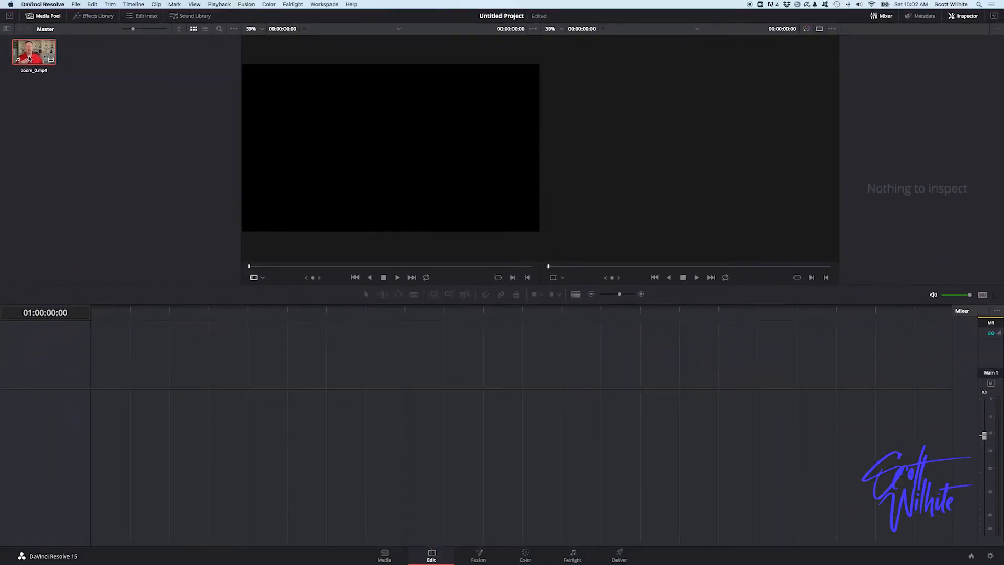
Place the zoom_0.mp4 clip from the media pool on a new timeline
left_click_drag(30, 58, 116, 391)
left_click_drag(137, 472, 128, 470)
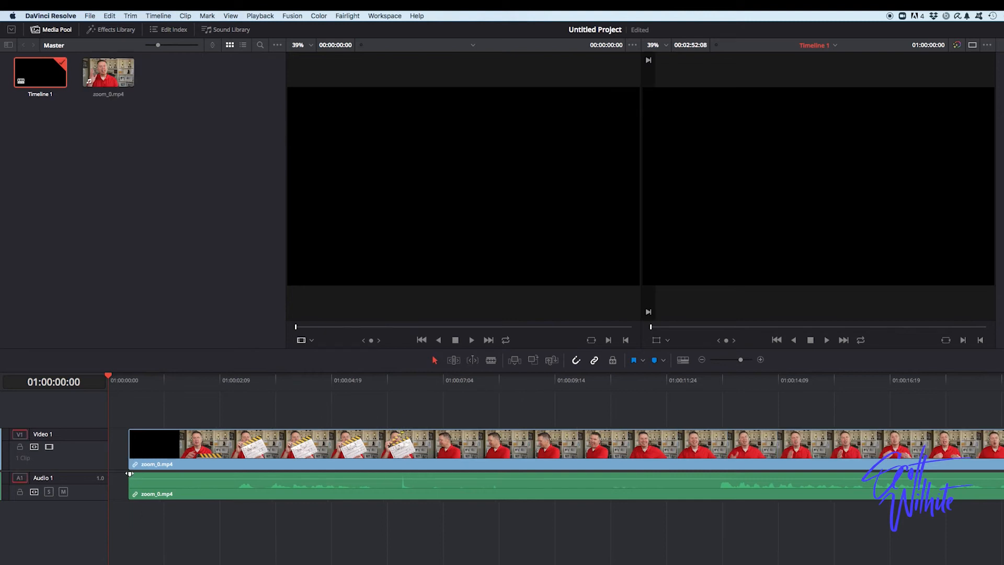
mouse_move(2, 12)
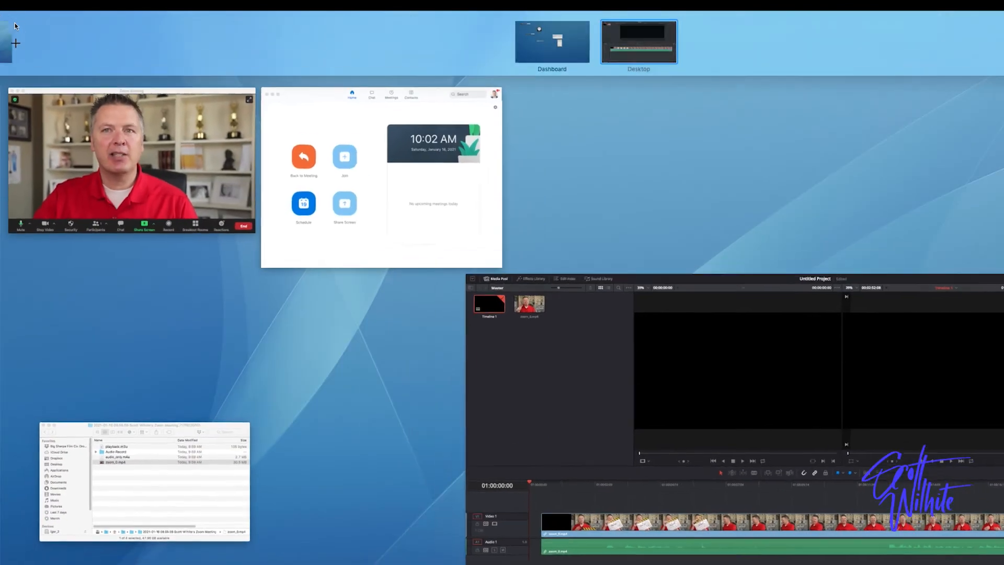
key("Escape")
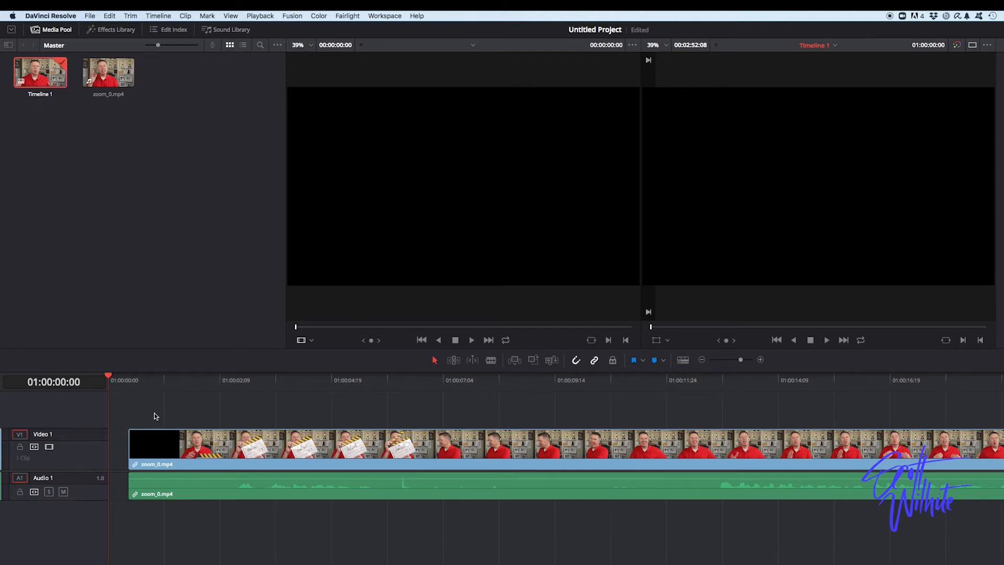
Slide the zoom_0.mp4 clip along the tracks until it begins at the very start of the timeline
left_click(195, 453)
left_click_drag(195, 454, 157, 453)
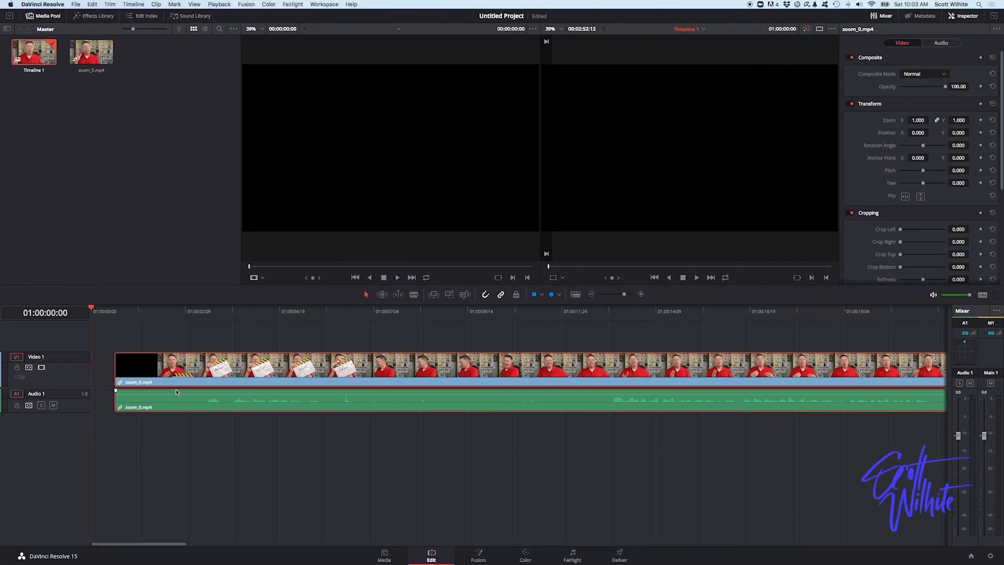
mouse_move(180, 374)
left_mouse_down()
mouse_move(167, 374)
mouse_move(179, 374)
left_mouse_up()
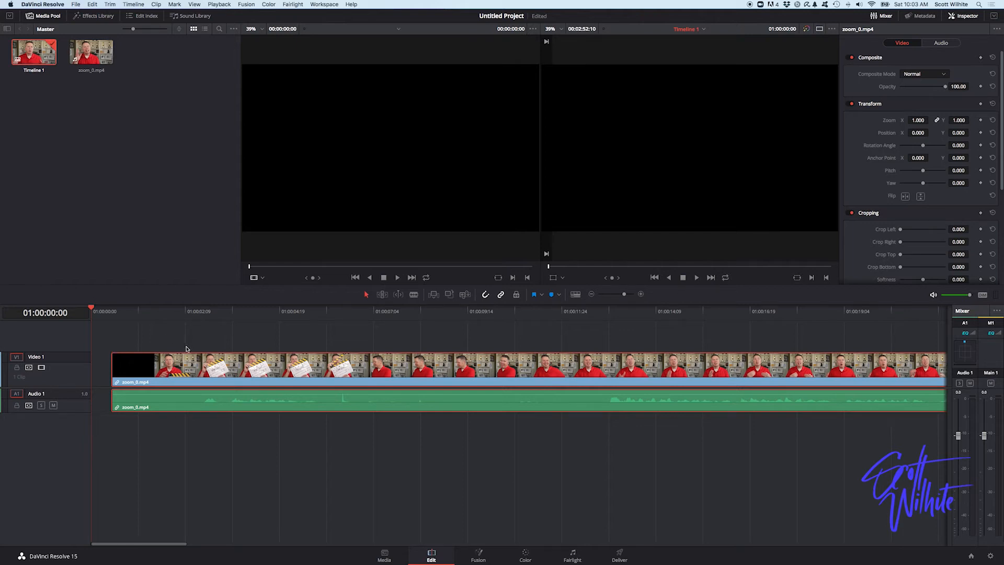
left_click_drag(241, 369, 195, 371)
left_click_drag(197, 372, 195, 372)
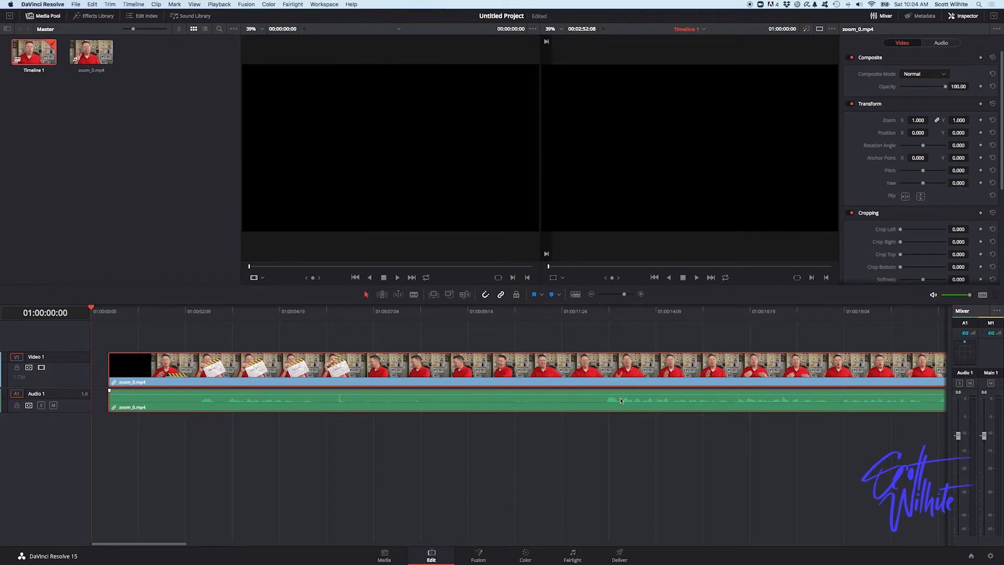
left_click_drag(459, 378, 442, 379)
Play through the clapperboard section and split the clip with the blade at 01:00:12:16, just before the speech begins
left_click_drag(128, 316, 97, 318)
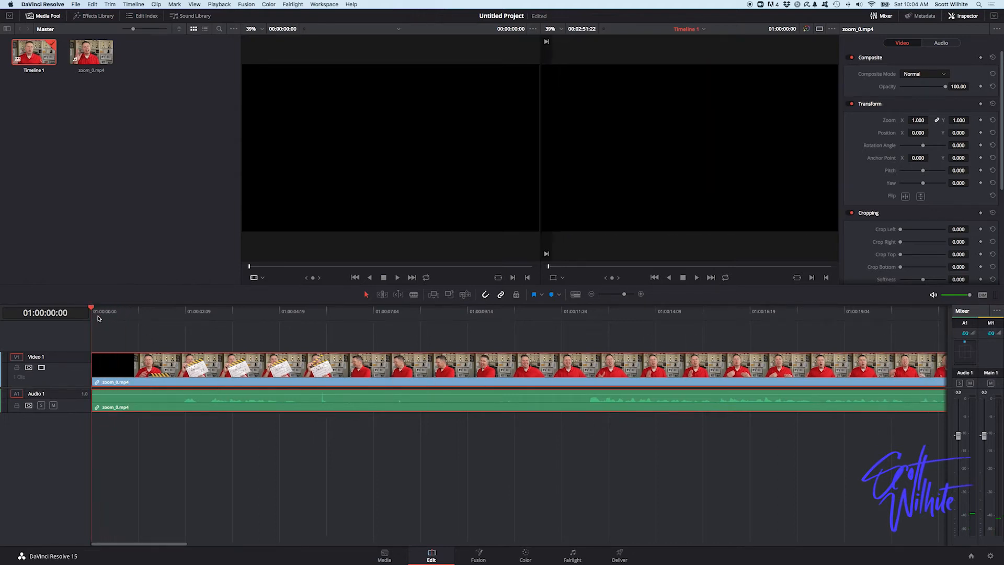
key("space")
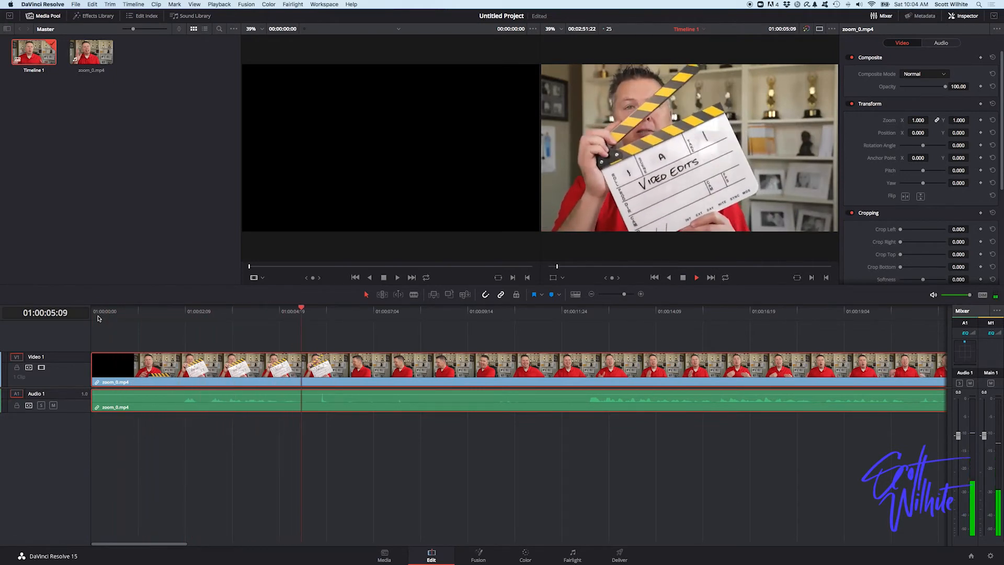
key("space")
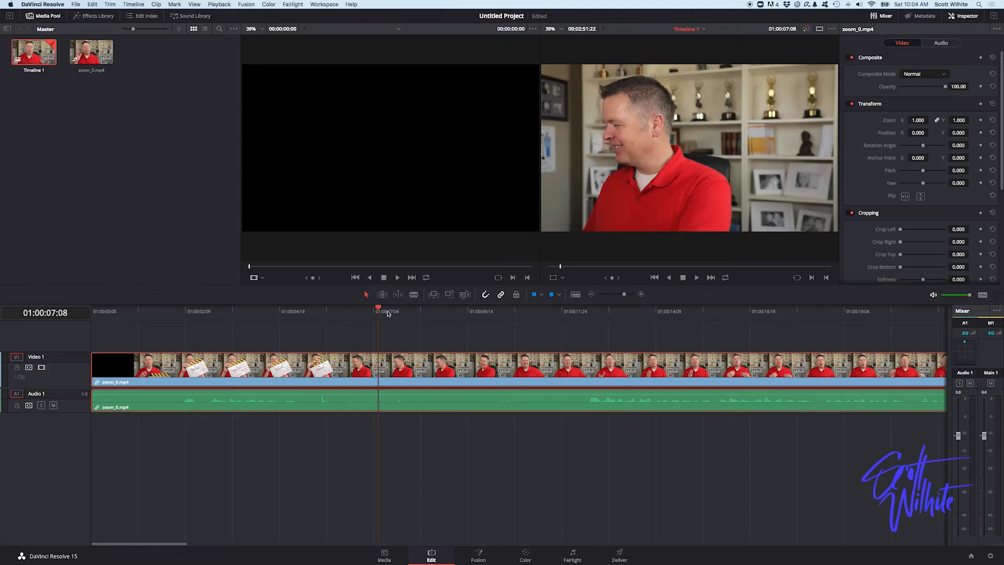
left_click_drag(380, 311, 587, 335)
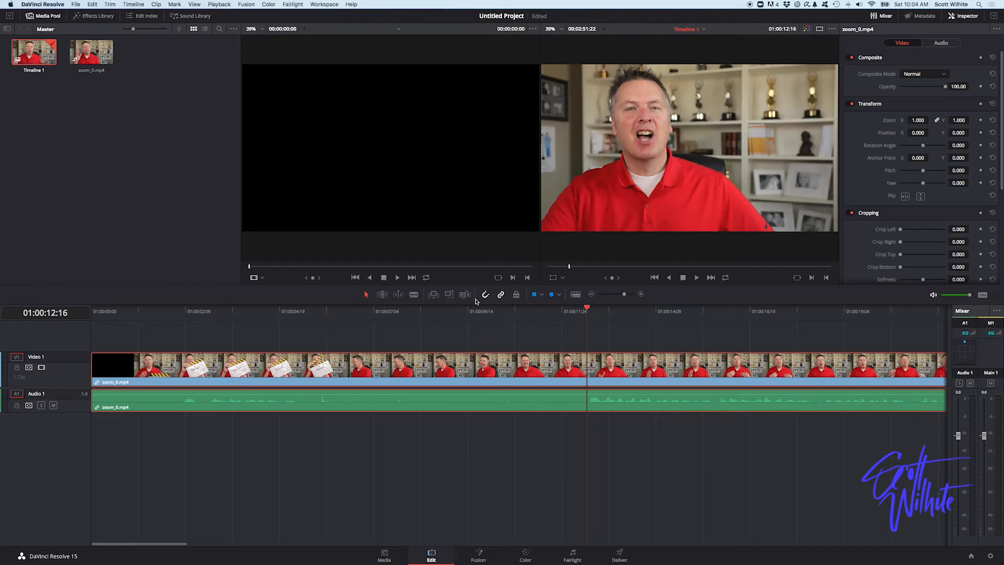
left_click(413, 296)
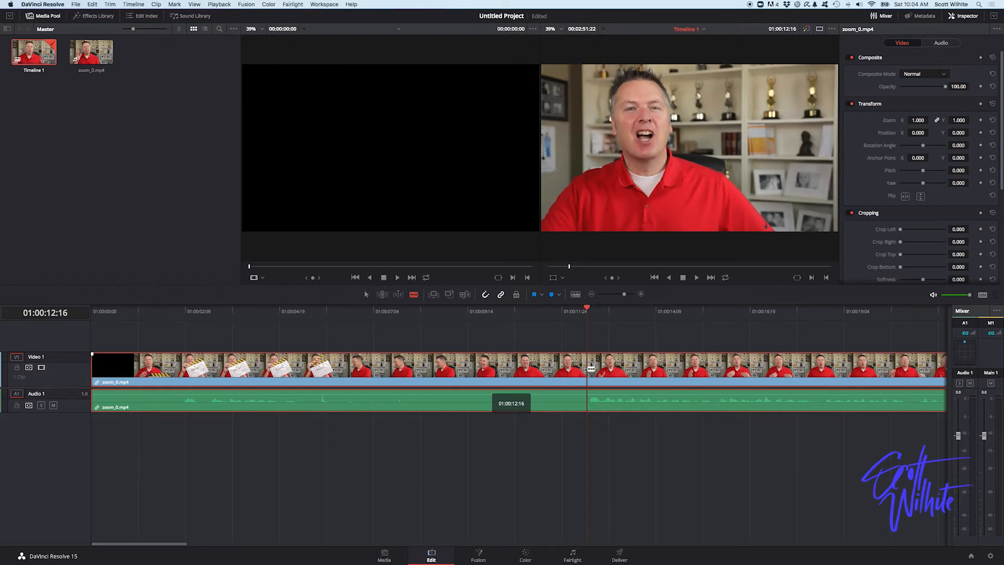
left_click(592, 369)
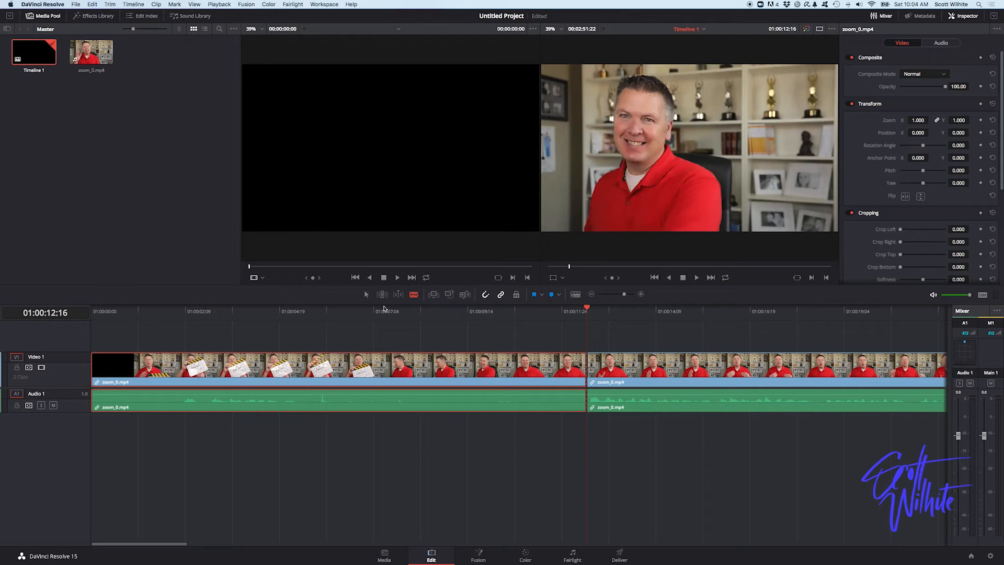
Delete the section before the cut, close the empty gap, and play the new opening from the timeline start
left_click(309, 340)
left_click_drag(301, 339, 478, 496)
key("BackSpace")
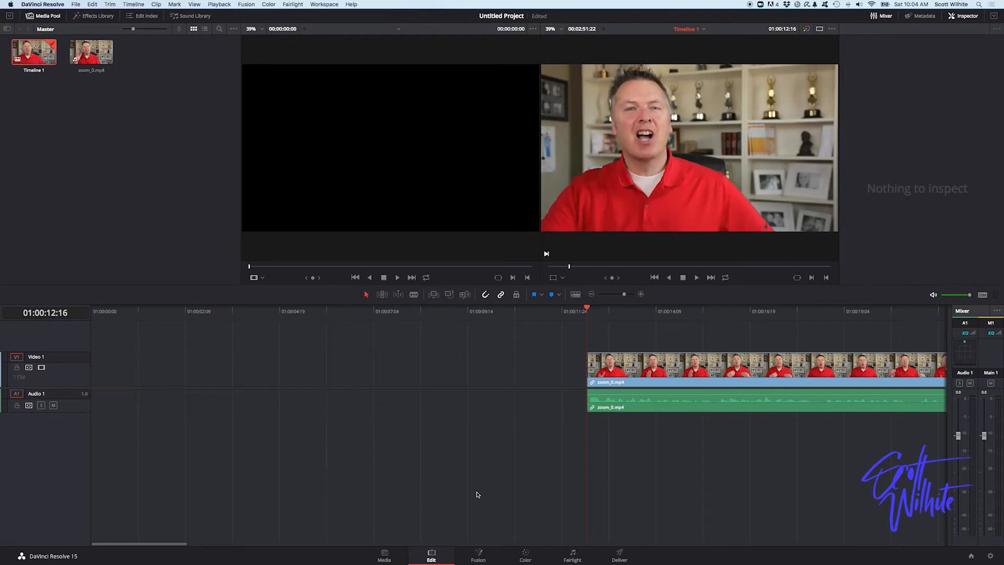
left_click(394, 372)
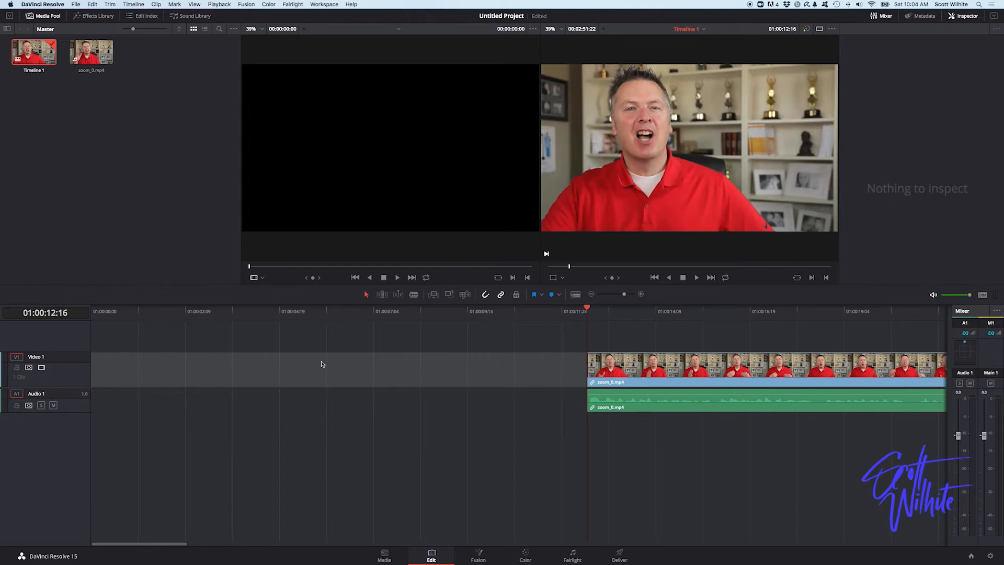
key("BackSpace")
left_click(88, 321)
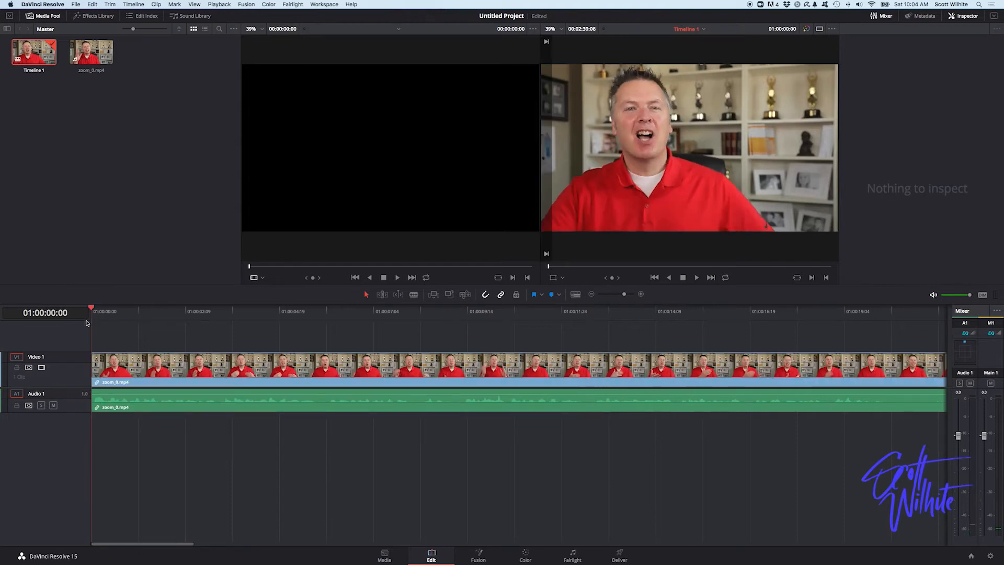
key("space")
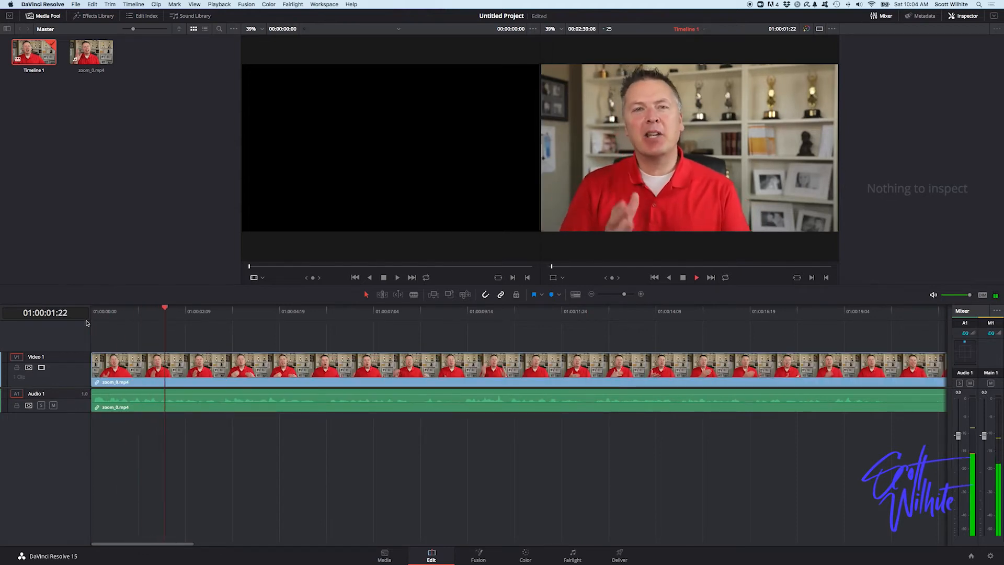
key("space")
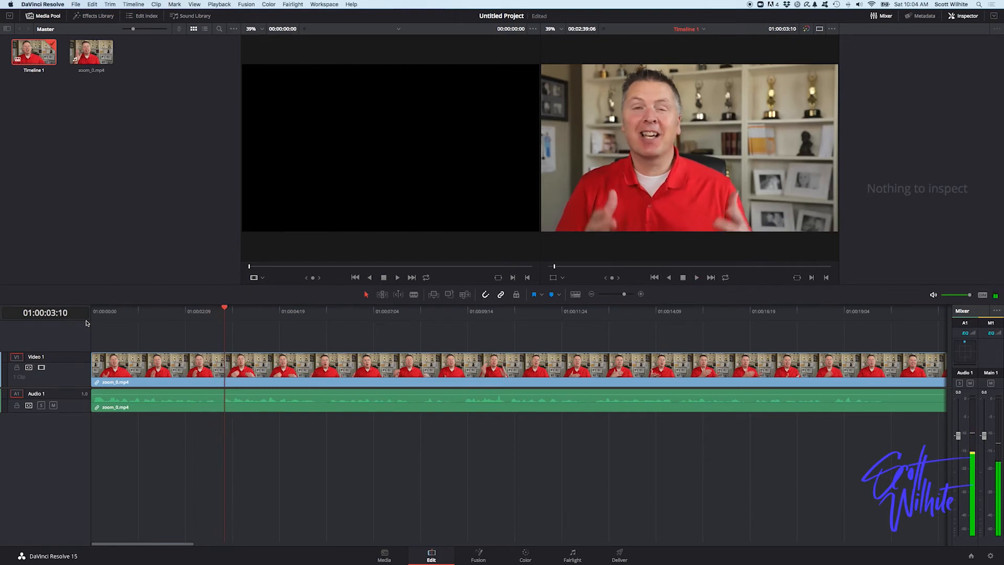
Add a short fade-in to the beginning of the video clip and play it back from the start
left_click(86, 320)
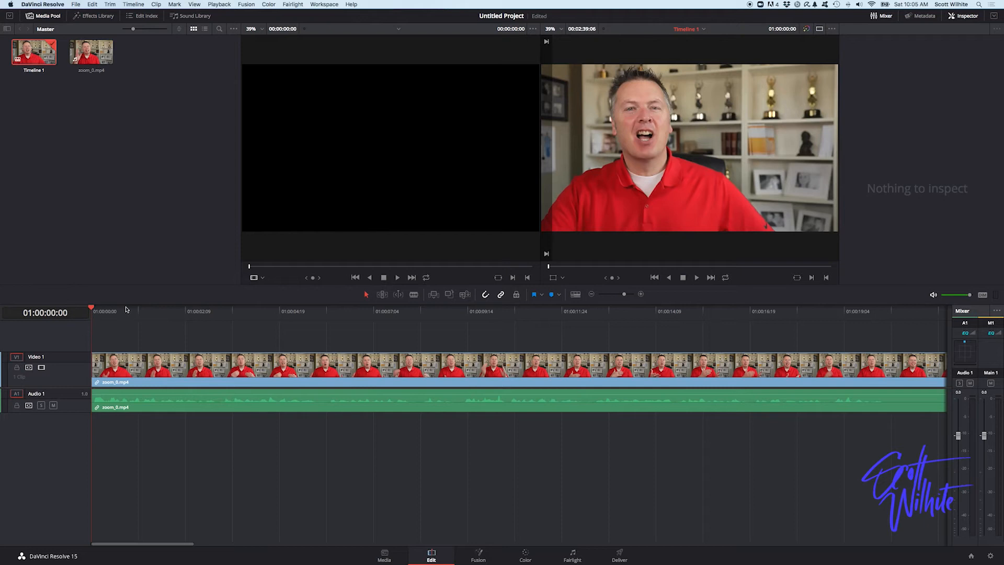
left_click_drag(91, 308, 138, 311)
left_click_drag(624, 295, 629, 294)
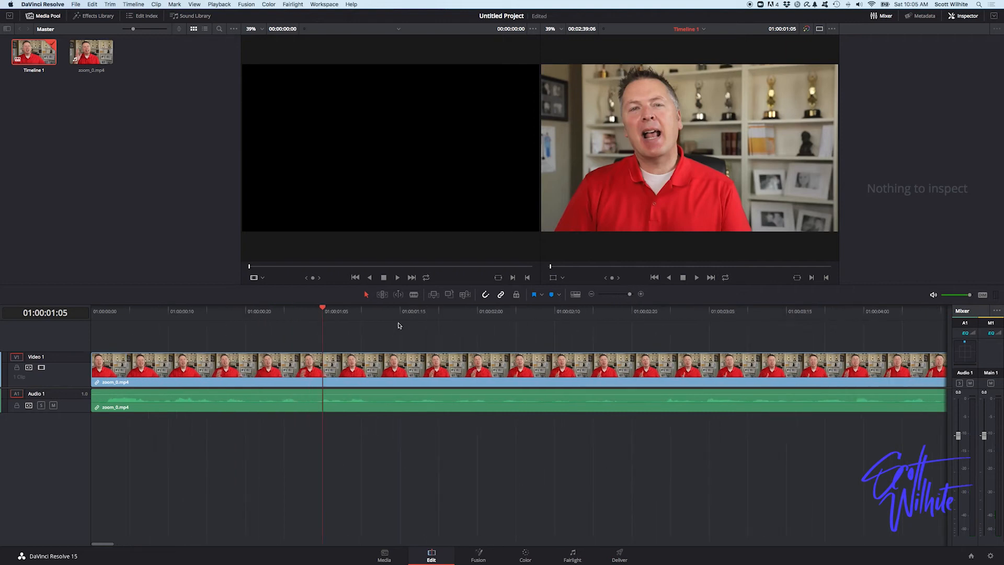
left_click_drag(322, 310, 92, 319)
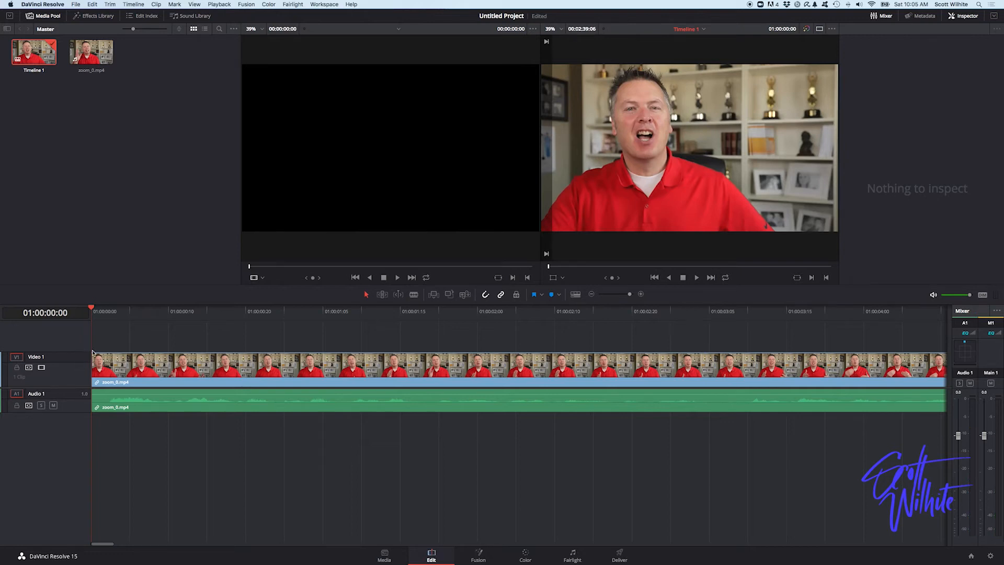
left_click_drag(92, 355, 129, 351)
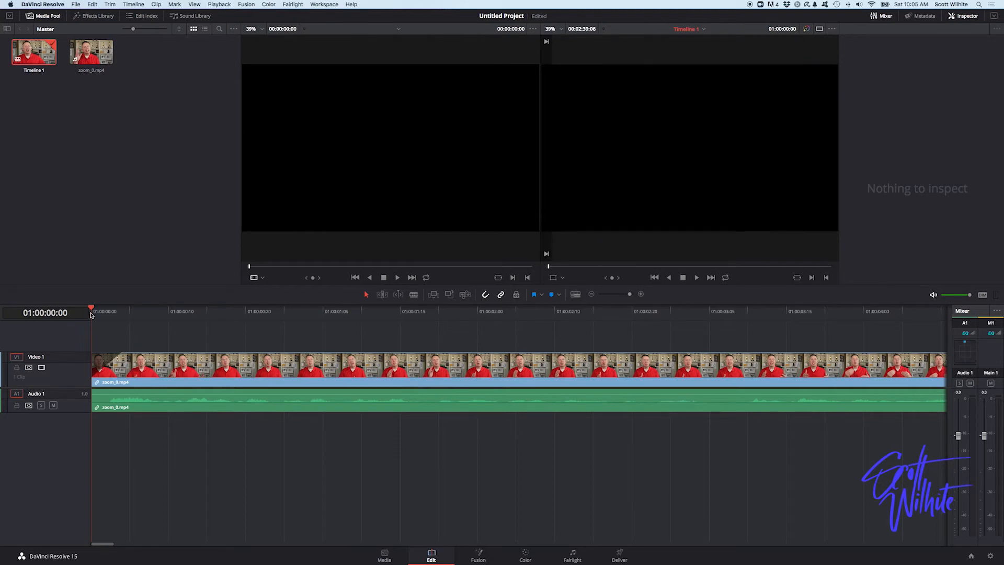
key("space")
left_click_drag(122, 317, 92, 317)
key("space")
key("space")
Extend the clip's beginning by two frames, keep it at the timeline start, and play back the opening
left_click_drag(195, 369, 232, 371)
left_click_drag(120, 377, 182, 363)
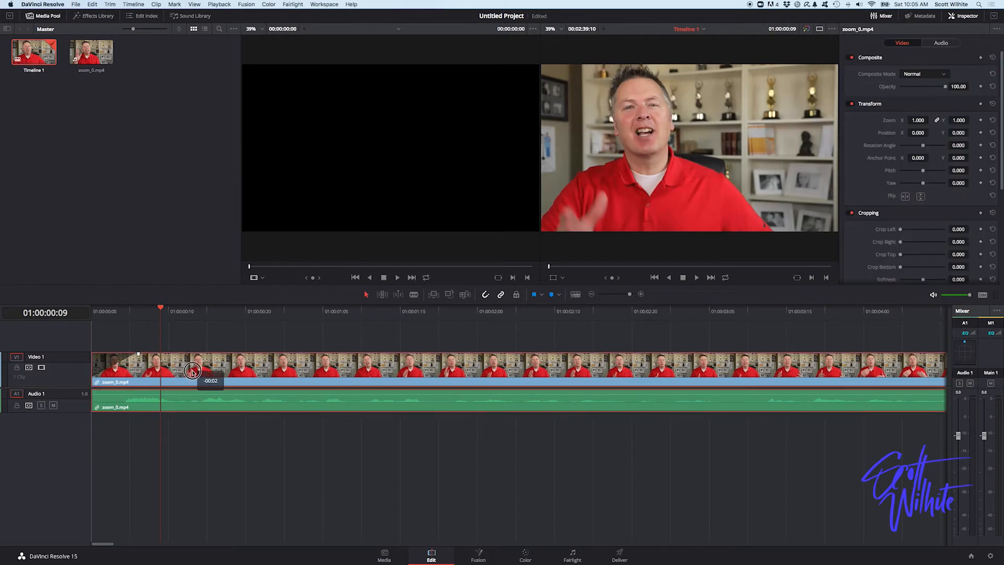
left_click(105, 320)
key("space")
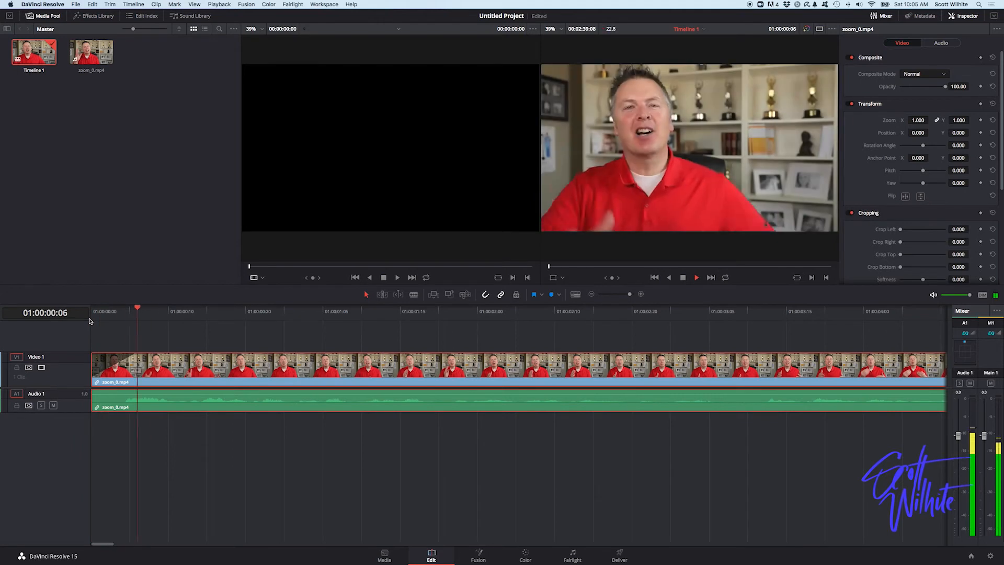
key("space")
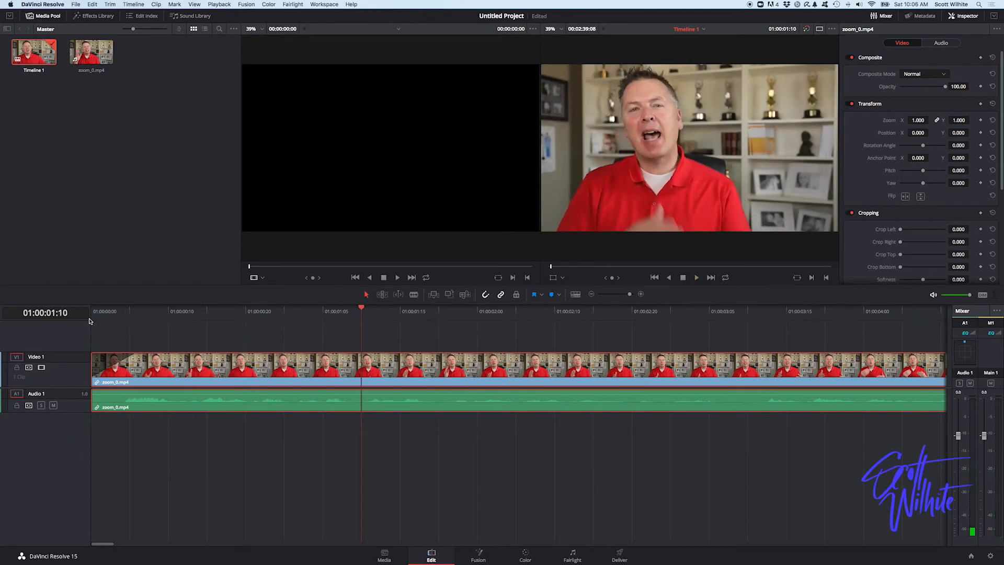
left_click(93, 319)
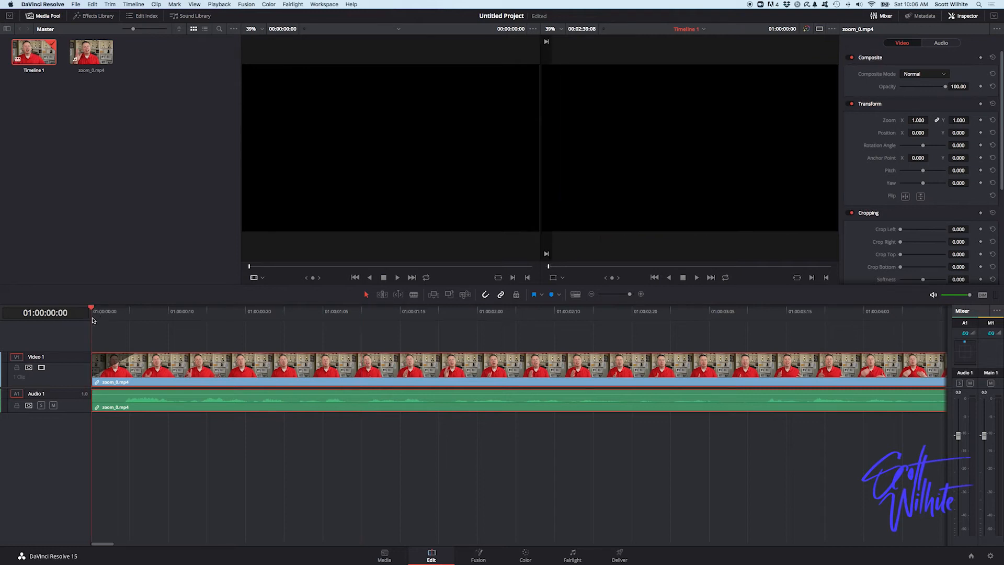
Play through the early part of the timeline and split the clip at 01:00:20:10, just after the speaker stops talking
left_click_drag(107, 316, 470, 358)
key("super+minus")
key("super+minus")
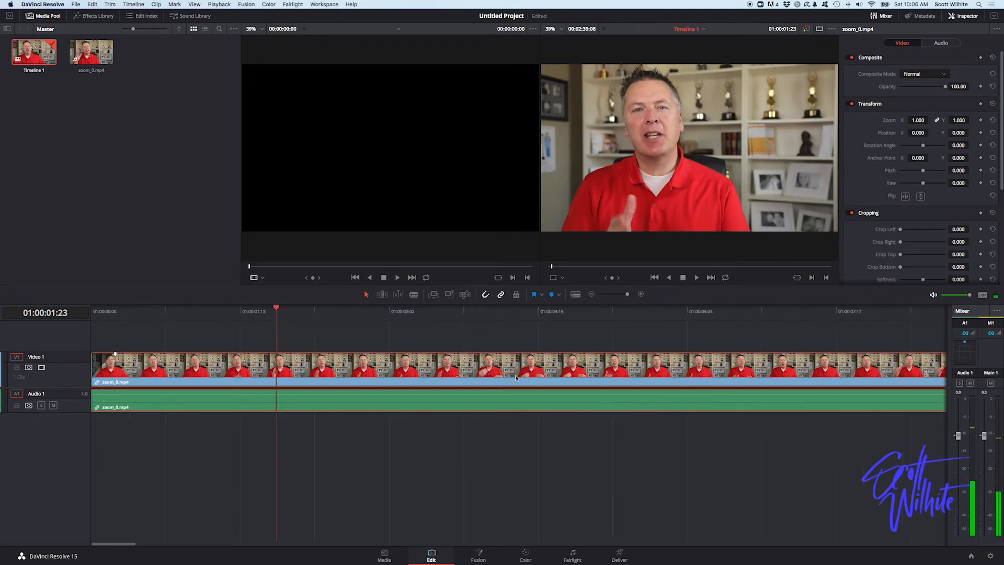
left_click_drag(625, 294, 622, 296)
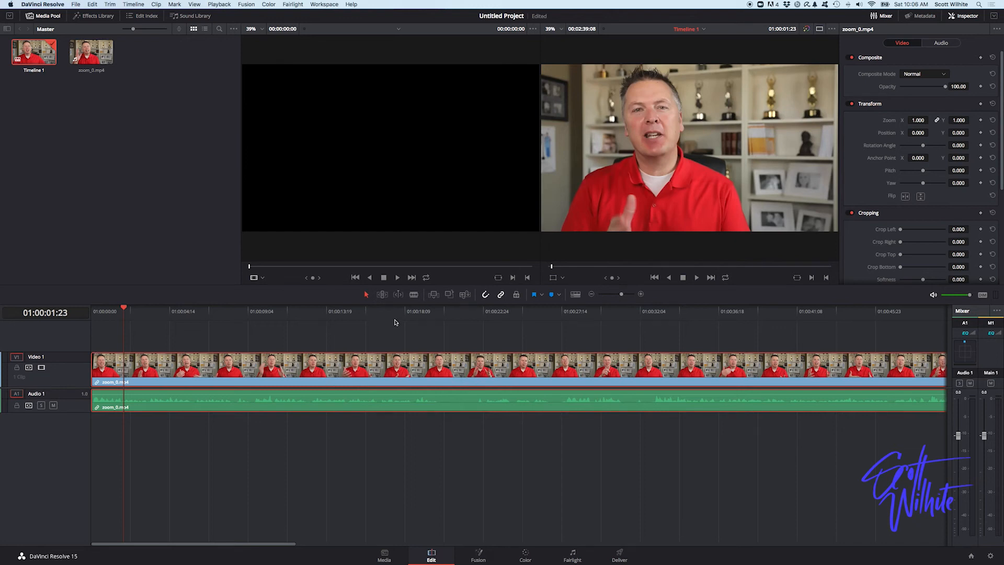
left_click(422, 315)
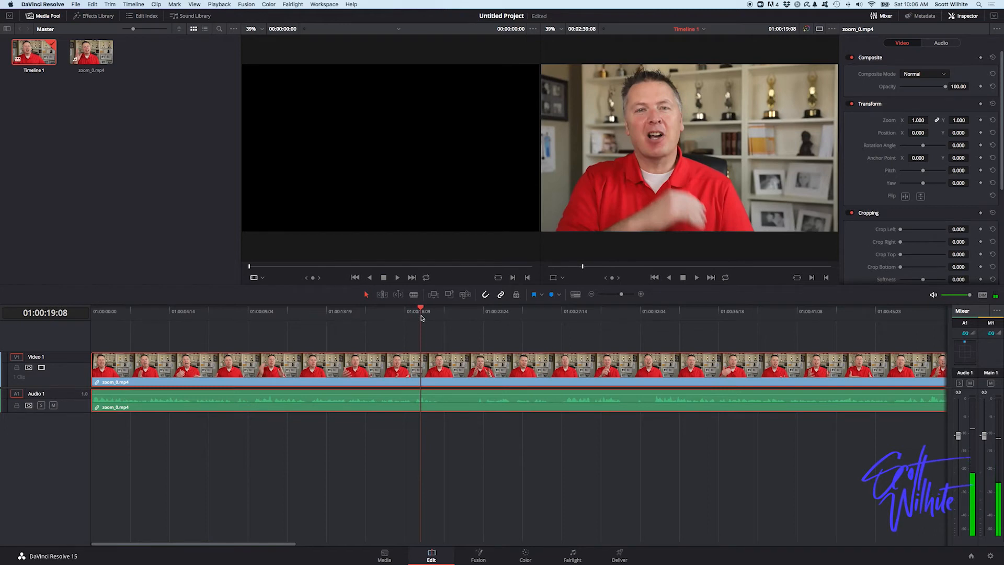
mouse_move(421, 311)
left_mouse_down()
mouse_move(433, 311)
mouse_move(412, 318)
left_mouse_up()
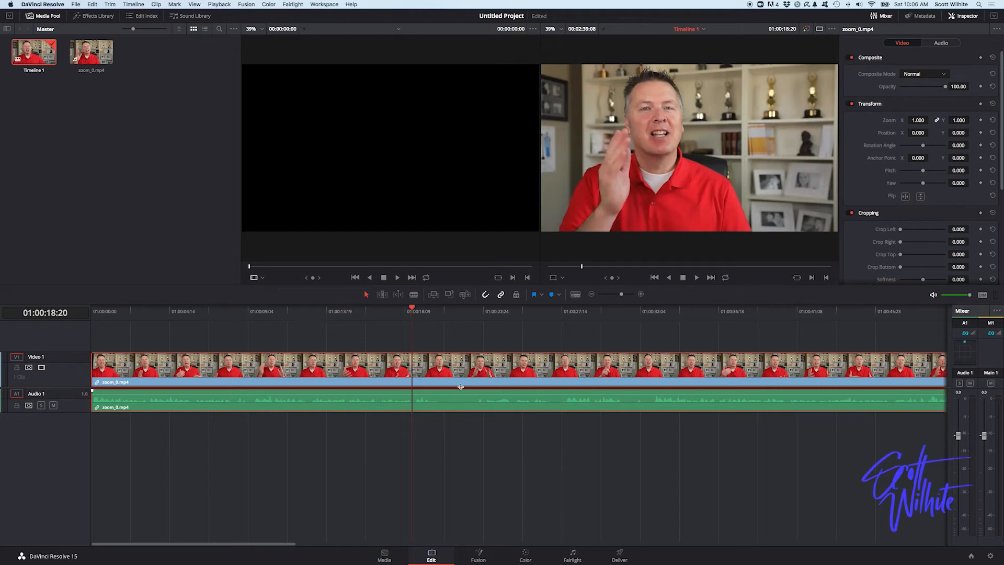
key("space")
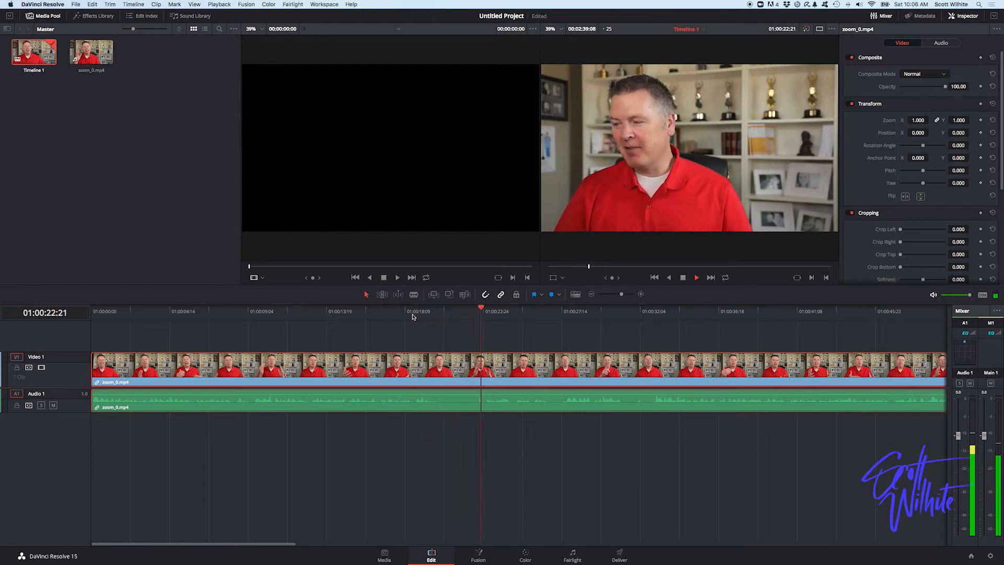
key("space")
left_click(427, 313)
left_click_drag(428, 316, 440, 314)
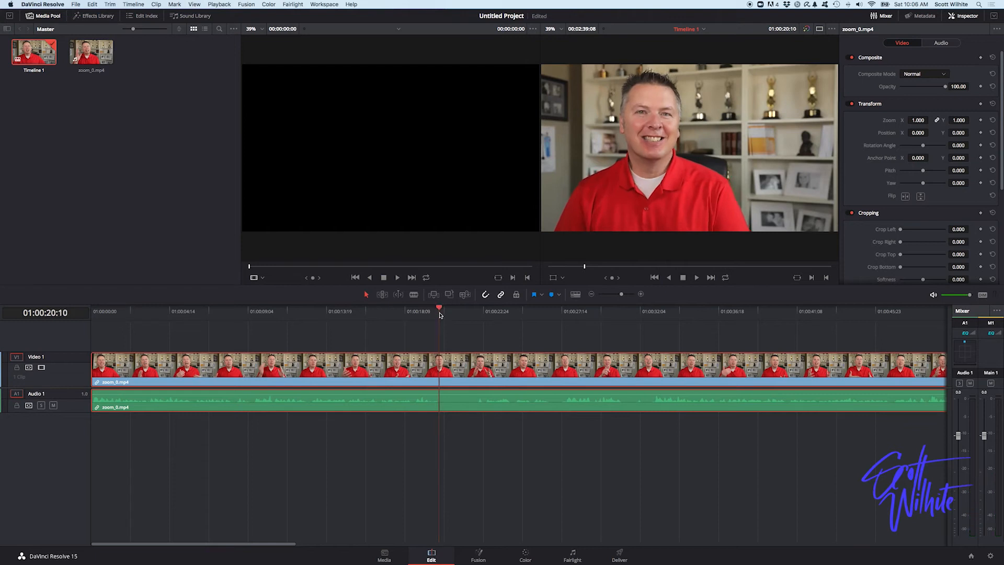
key("super+b")
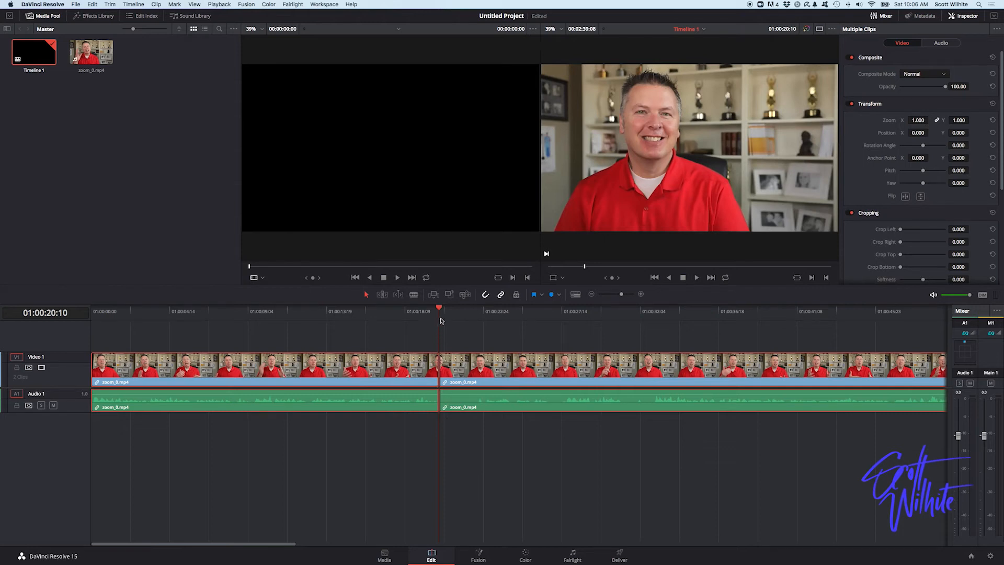
Play on past the cut and split the clip with the blade at 01:00:32:23, where the speech resumes
mouse_move(439, 310)
left_mouse_down()
mouse_move(468, 312)
mouse_move(458, 313)
left_mouse_up()
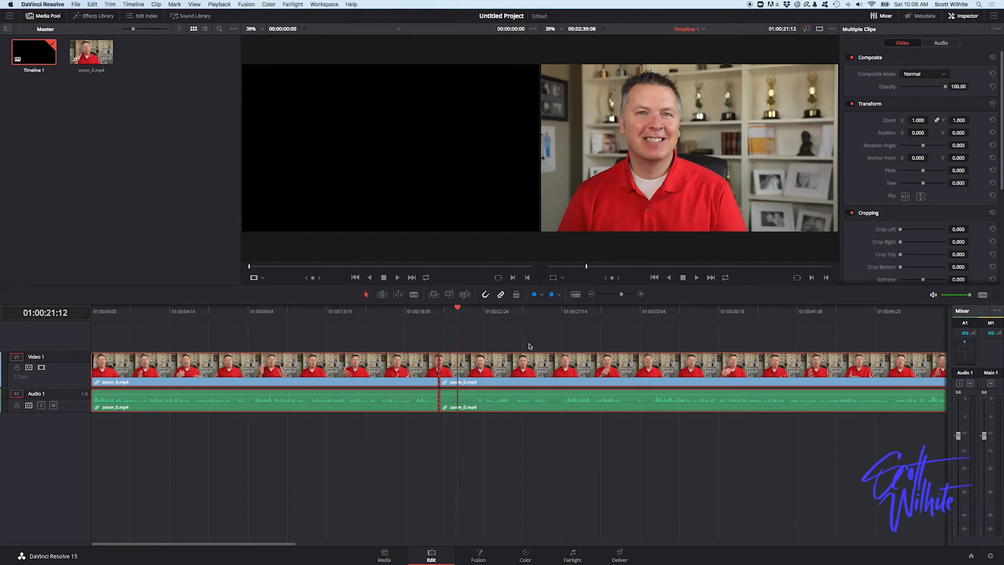
left_click_drag(457, 315, 560, 327)
key("space")
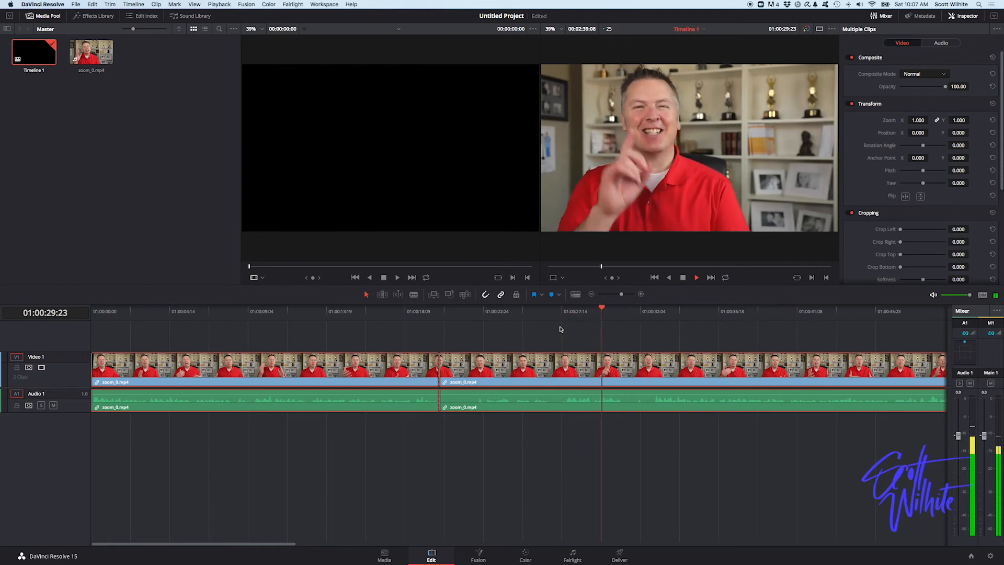
key("space")
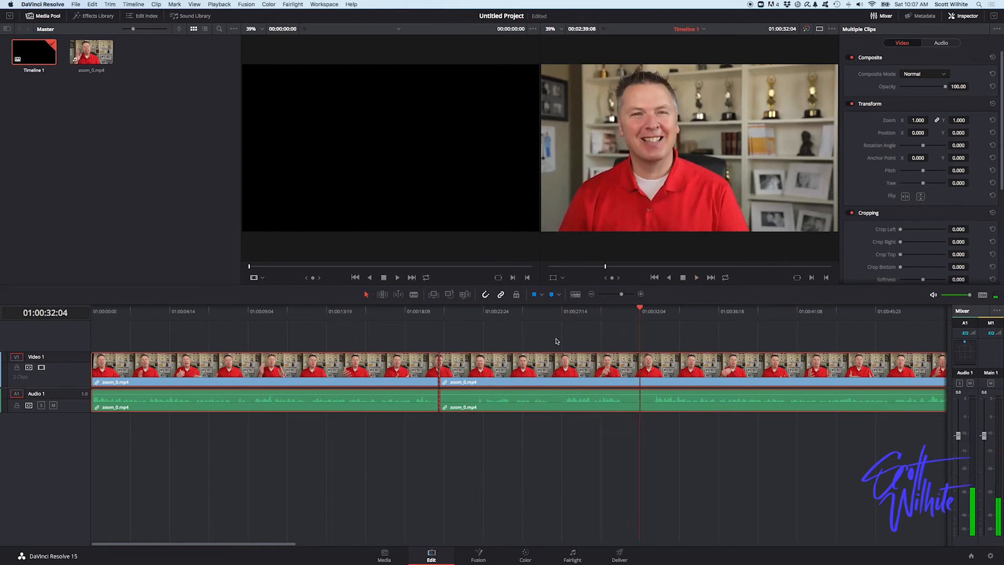
left_click(648, 310)
left_click_drag(650, 311, 652, 312)
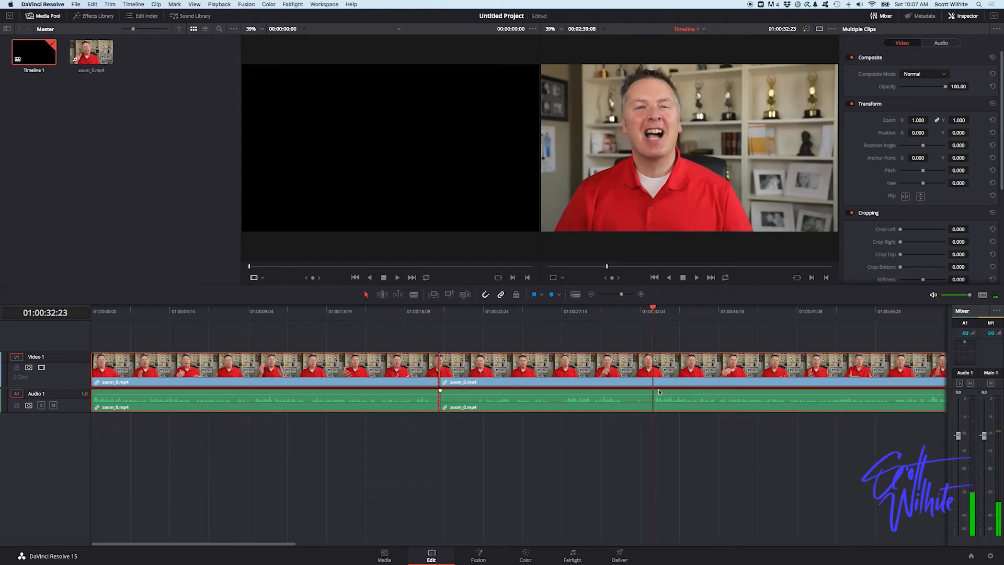
left_click(414, 295)
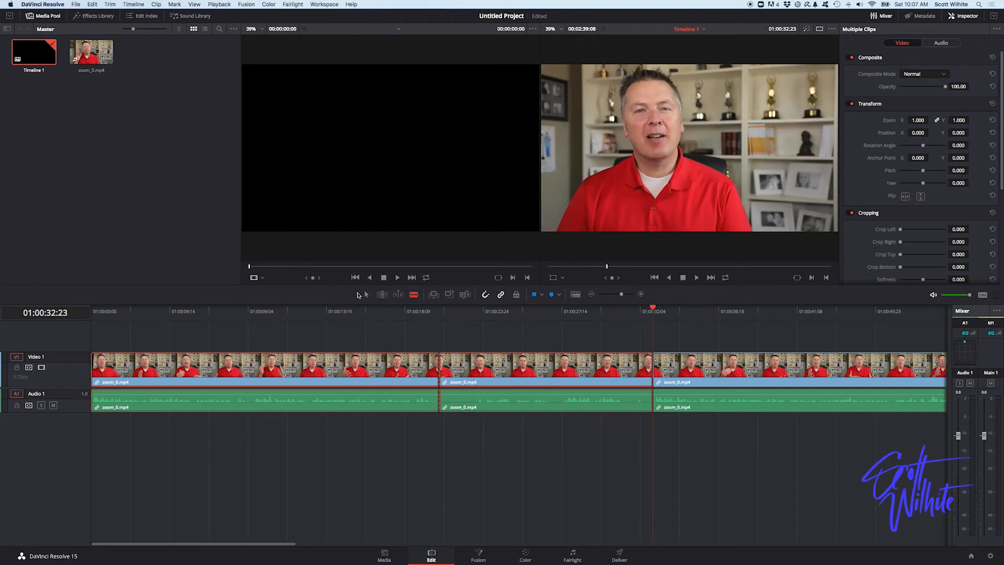
Delete the middle section between the two cuts, including its audio, leaving the gap open
left_click(534, 347)
left_click(544, 407)
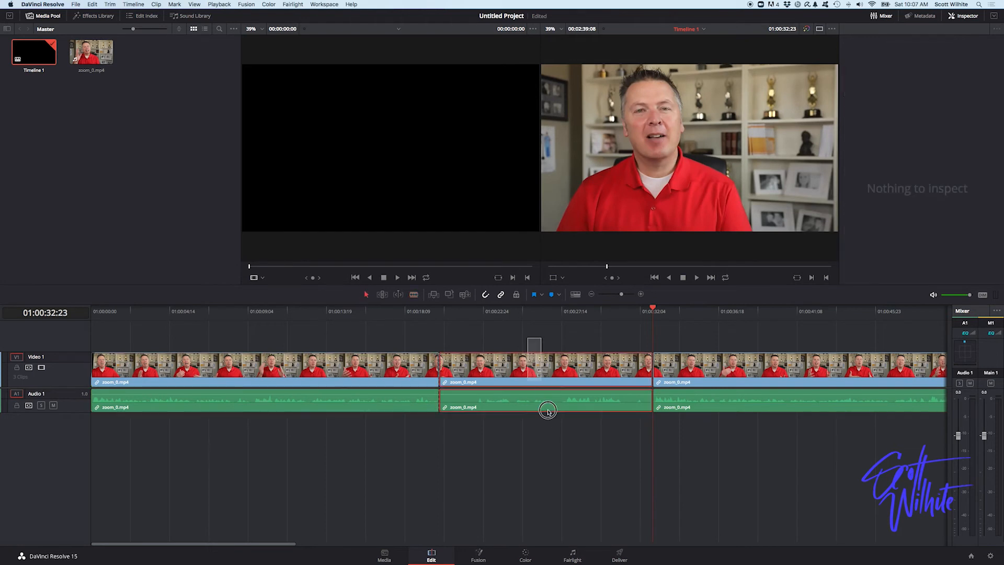
key("BackSpace")
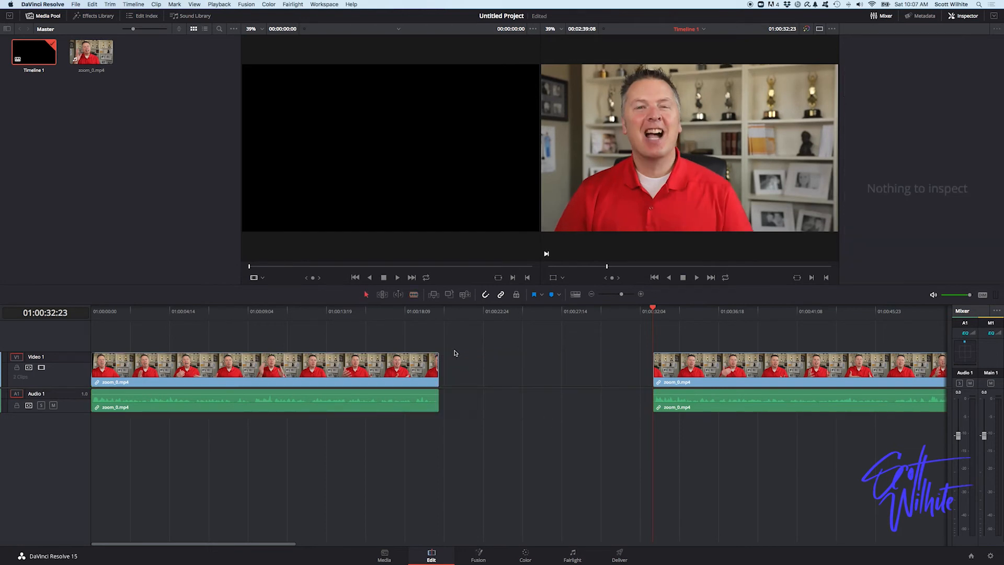
left_click(571, 372)
left_click(524, 372)
Open telepromt.mp4 in the source viewer and mark its in point at 00:00:06:05, where the couple's shot begins
mouse_move(999, 6)
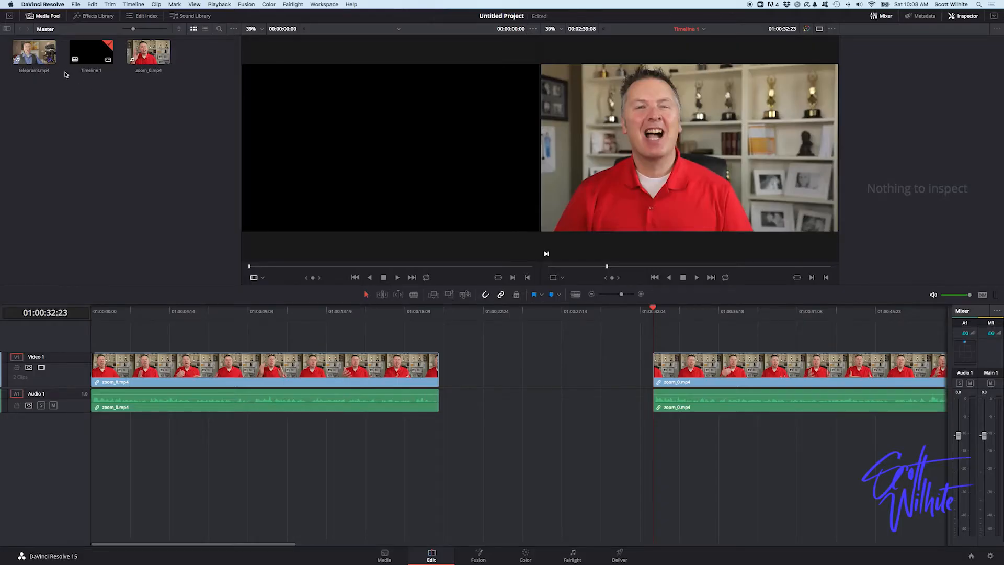
double_click(30, 54)
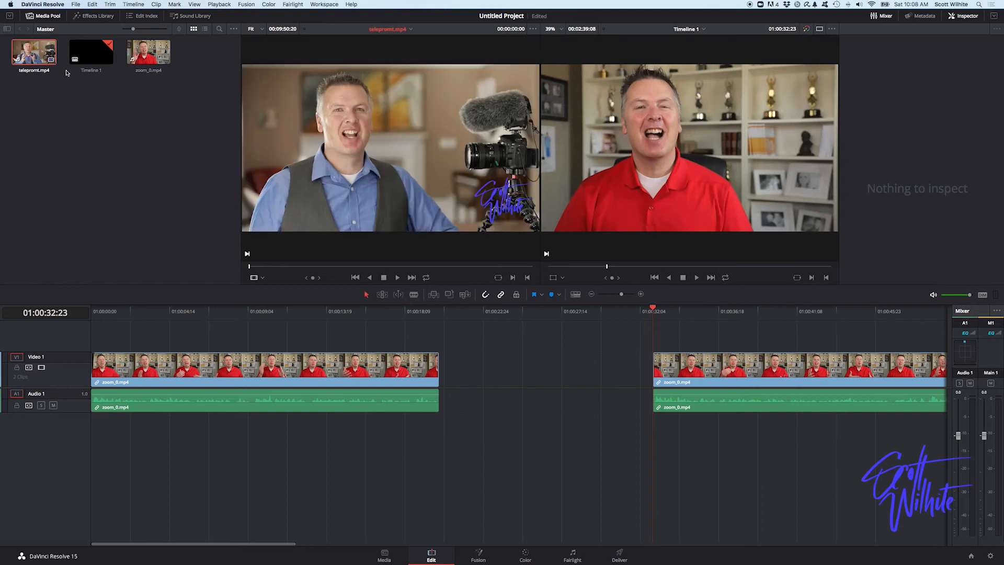
left_click_drag(252, 269, 252, 270)
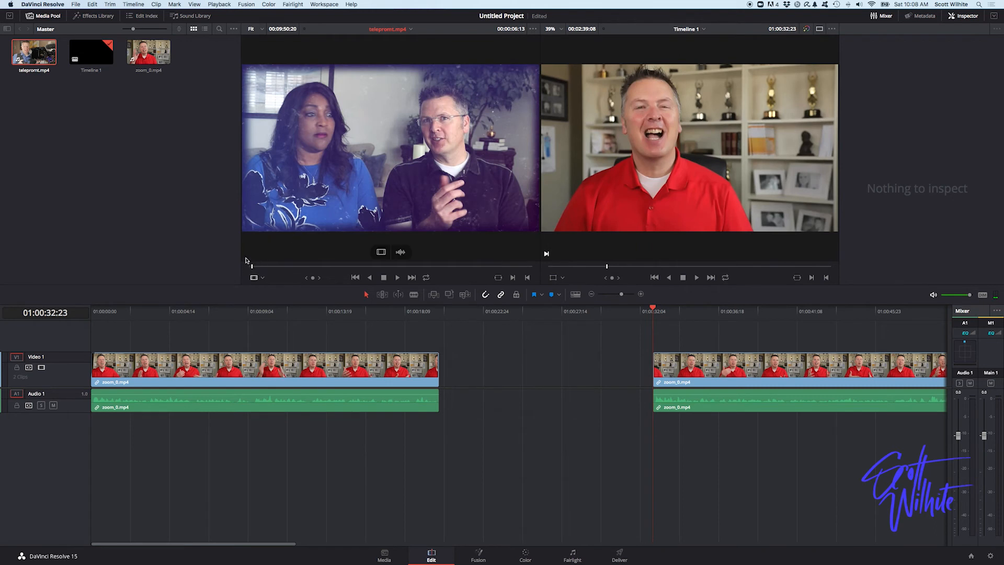
left_click_drag(252, 269, 252, 267)
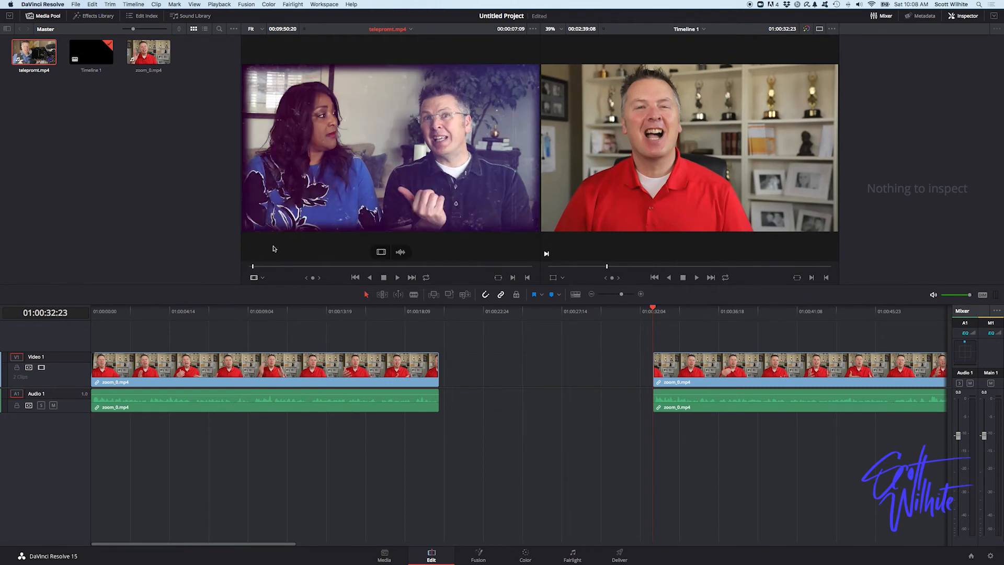
key("Left")
key("Left")
key("Left")
key("Left")
key("Left")
key("Left")
key("Left")
key("Left")
key("Left")
key("Left")
key("Left")
key("Left")
key("Left")
key("Left")
key("Left")
key("Left")
key("Left")
key("Left")
key("Left")
key("Left")
key("Left")
key("Left")
key("Left")
key("Left")
key("Left")
key("Left")
key("Left")
key("Left")
key("Left")
key("Left")
key("Left")
key("Left")
key("Left")
key("Left")
key("Left")
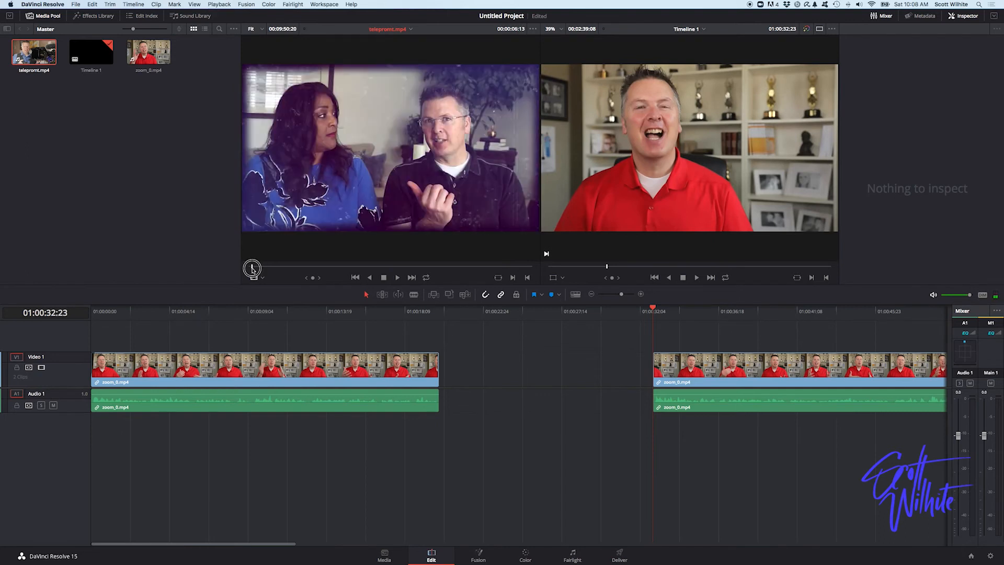
key("Right")
key("Right")
key("Right")
key("Right")
key("Right")
key("Right")
key("Right")
key("Right")
key("Right")
key("Right")
key("Right")
key("Right")
key("Right")
key("Right")
key("Right")
key("Right")
key("Right")
key("Right")
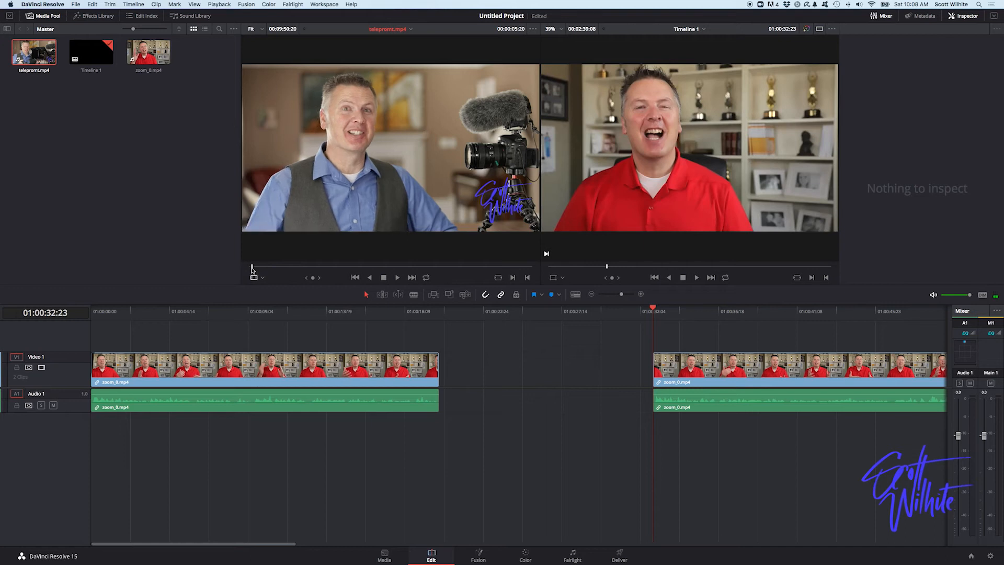
key("Right")
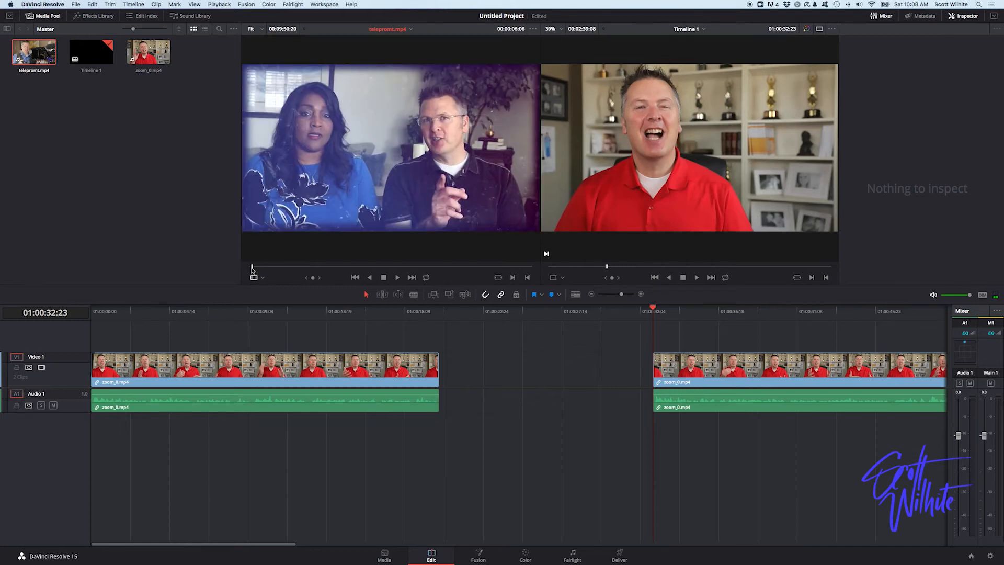
key("Left")
key("Left")
key("Right")
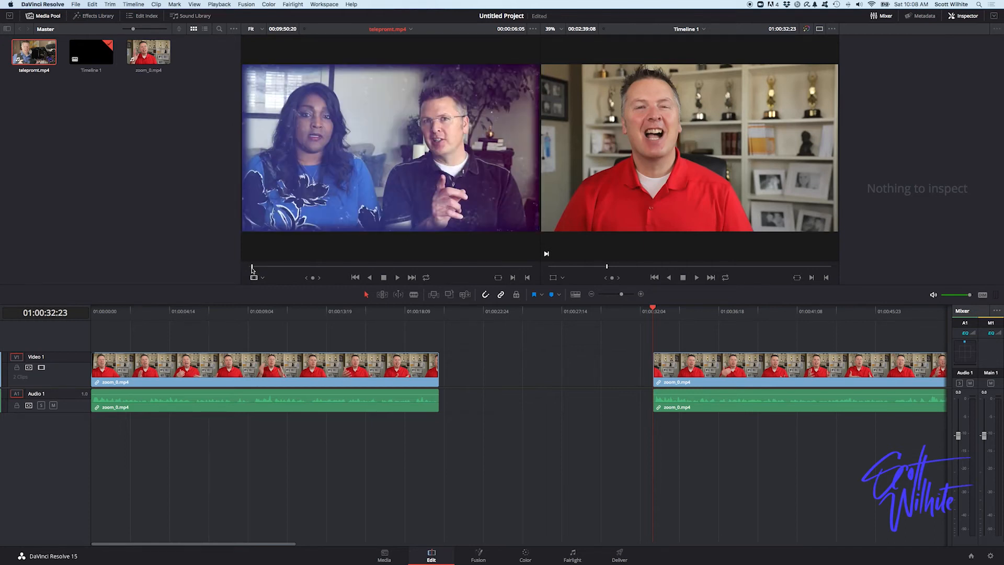
key("i")
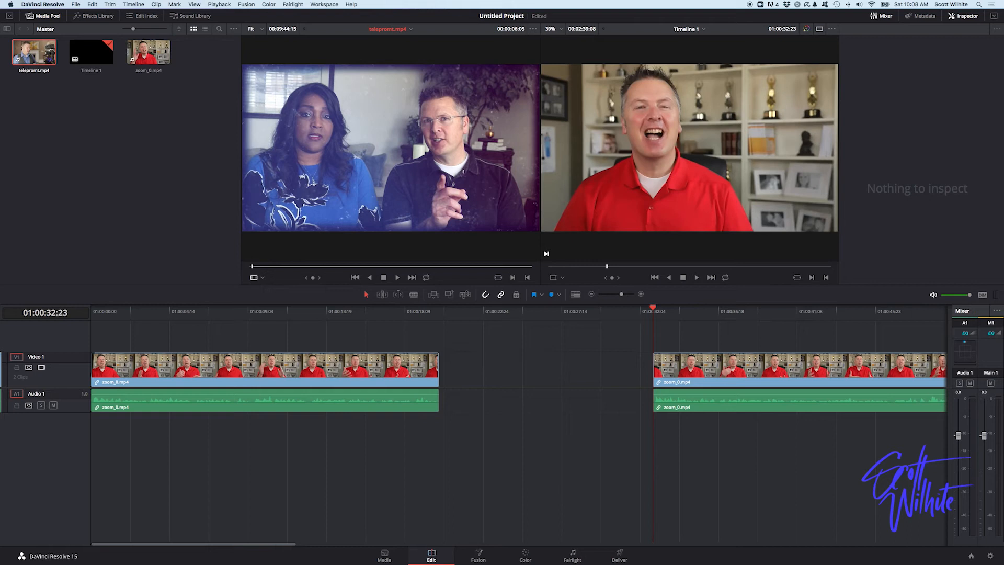
Play the source clip onward to the green title card and mark its out point at 00:00:18:05
key("space")
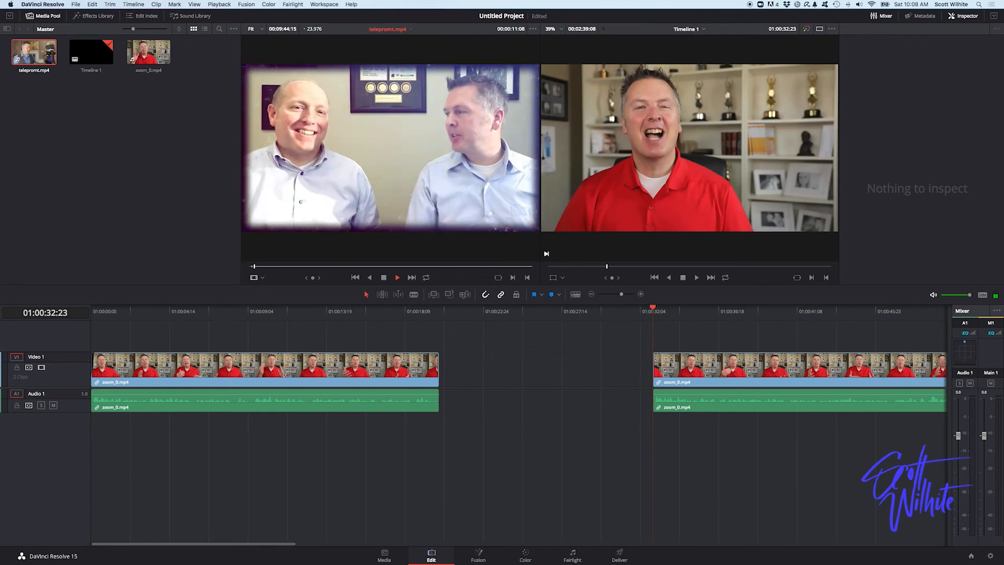
scroll(41, 368, "right", 5)
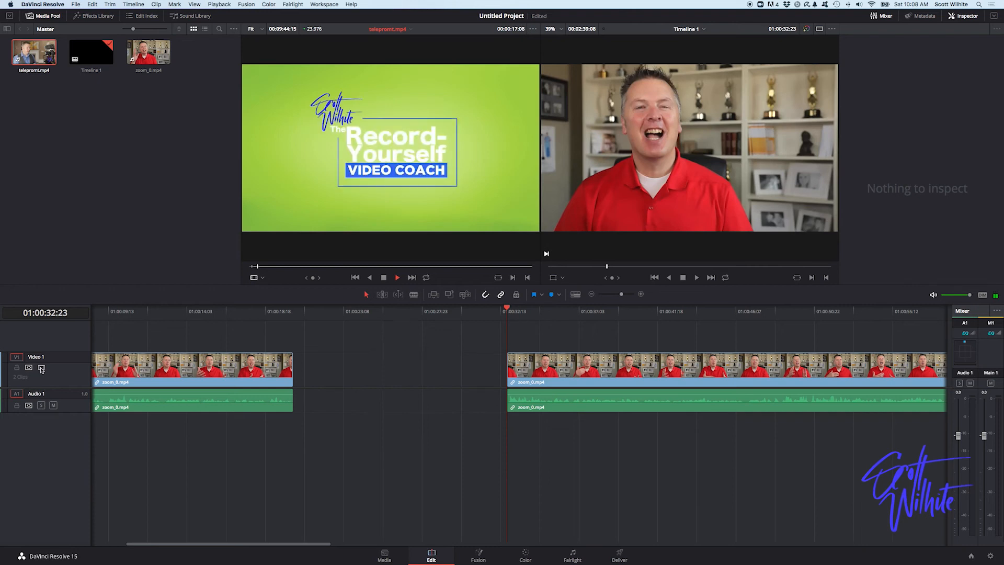
key("space")
key("o")
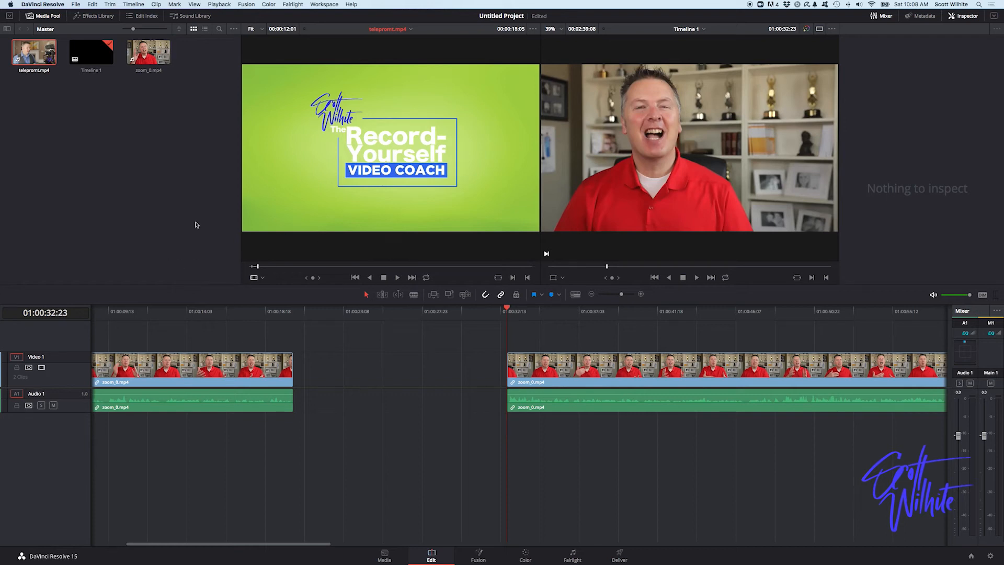
Insert the marked telepromt.mp4 section directly after the first clip and close the remaining gap before the last clip
left_click_drag(314, 176, 293, 390)
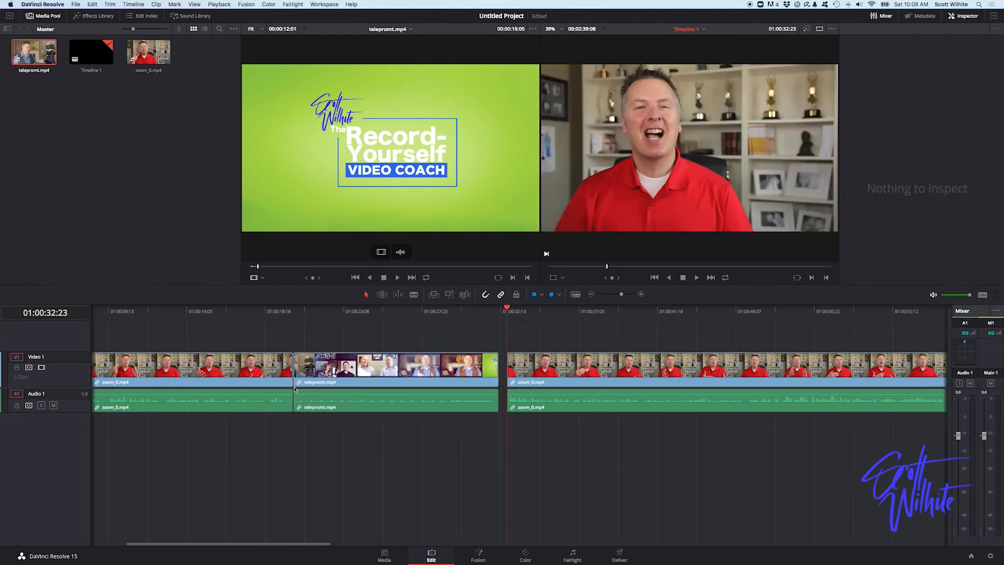
left_click(277, 312)
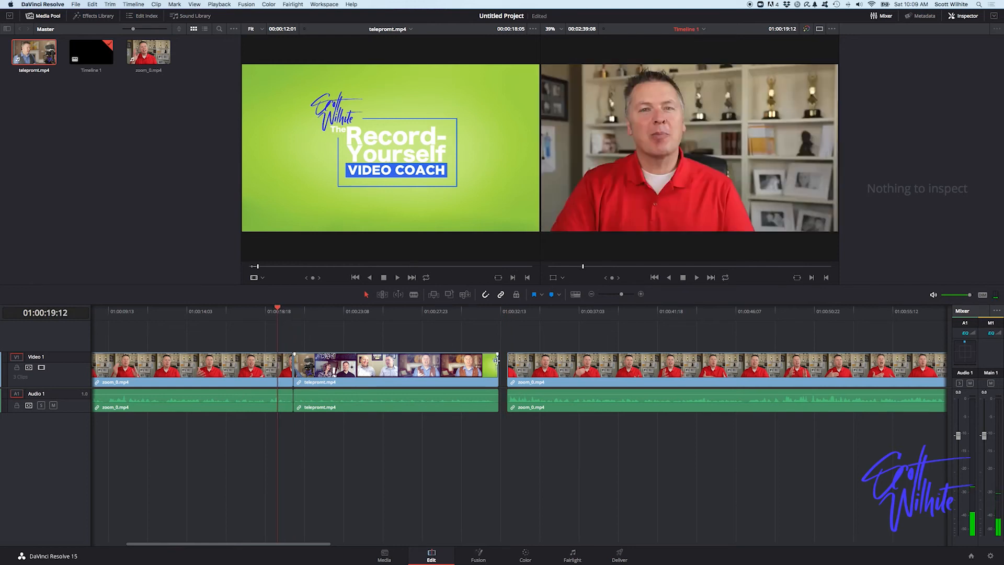
left_click(503, 380)
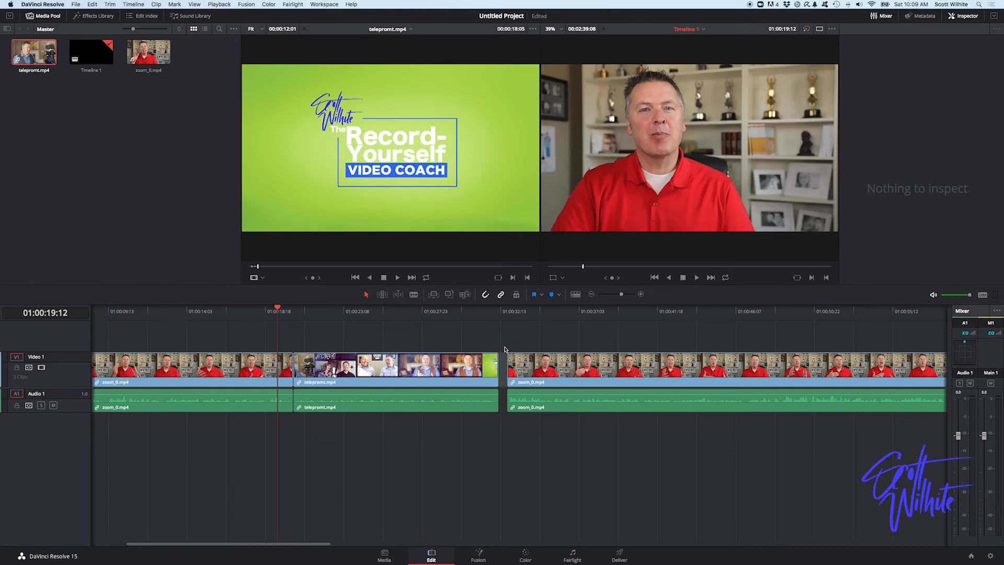
key("Delete")
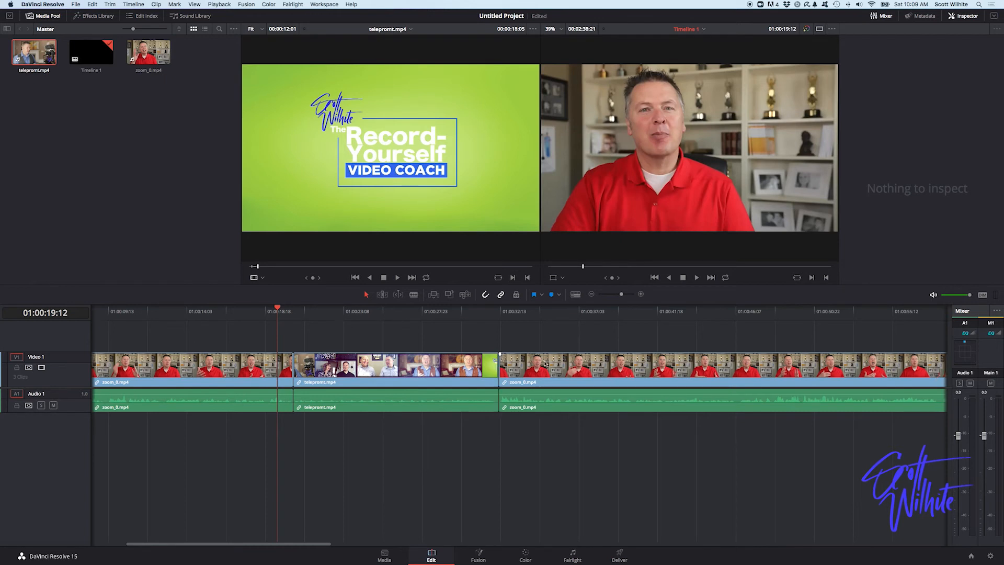
Check the join at 01:00:20:10 and split the inserted clip with the blade one frame in, at 01:00:20:11
key("space")
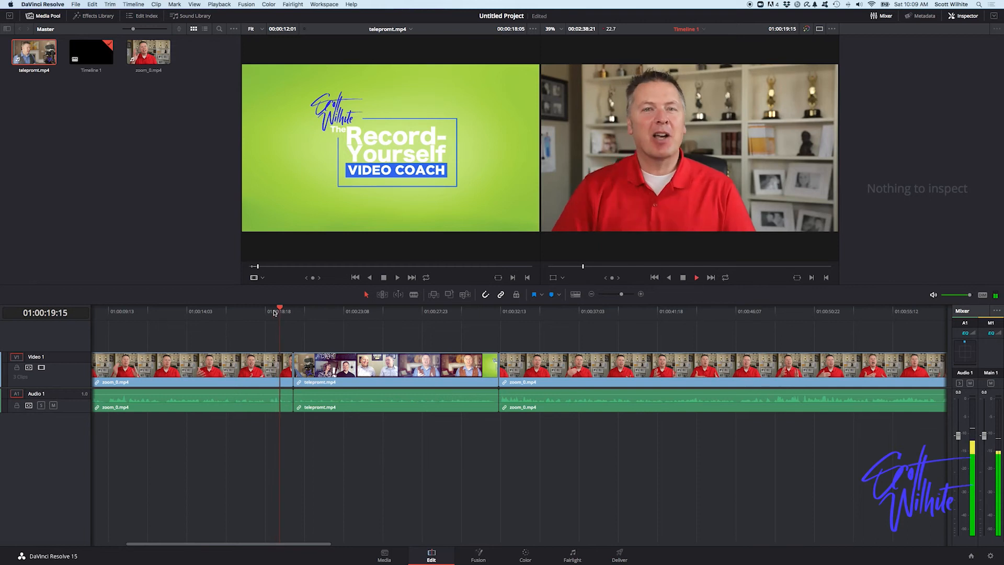
key("space")
left_click(292, 311)
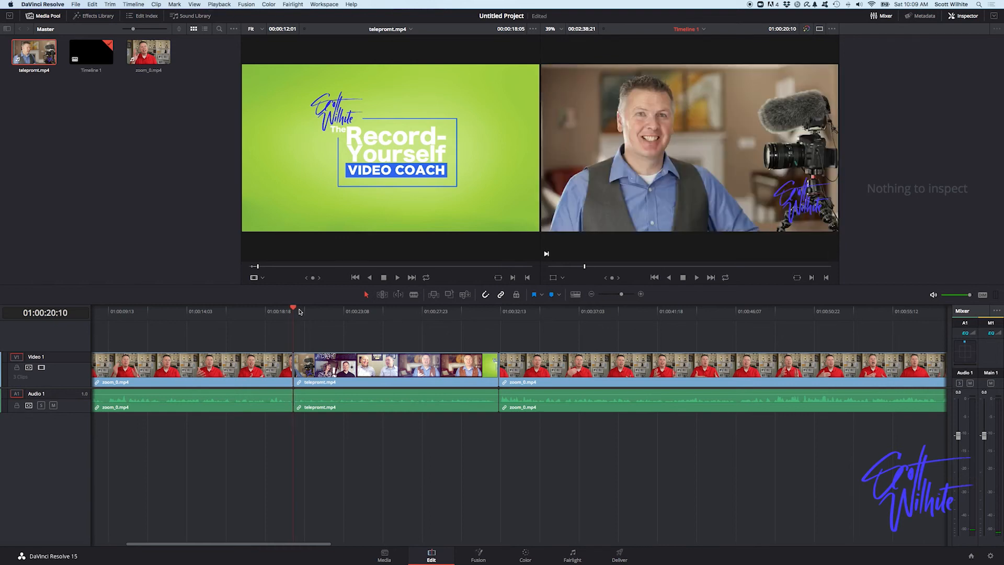
key("super+equal")
key("super+equal")
key("super+equal")
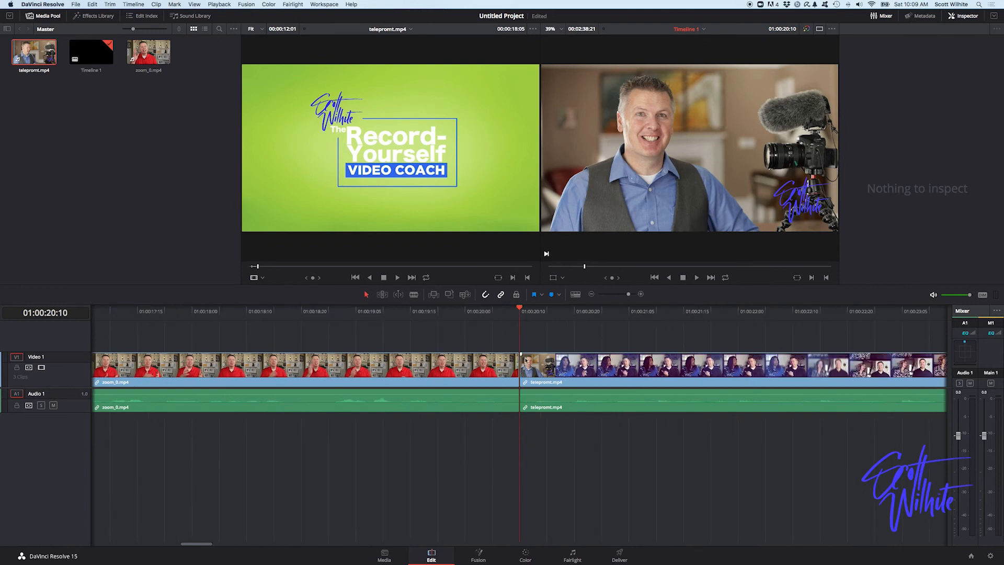
key("Right")
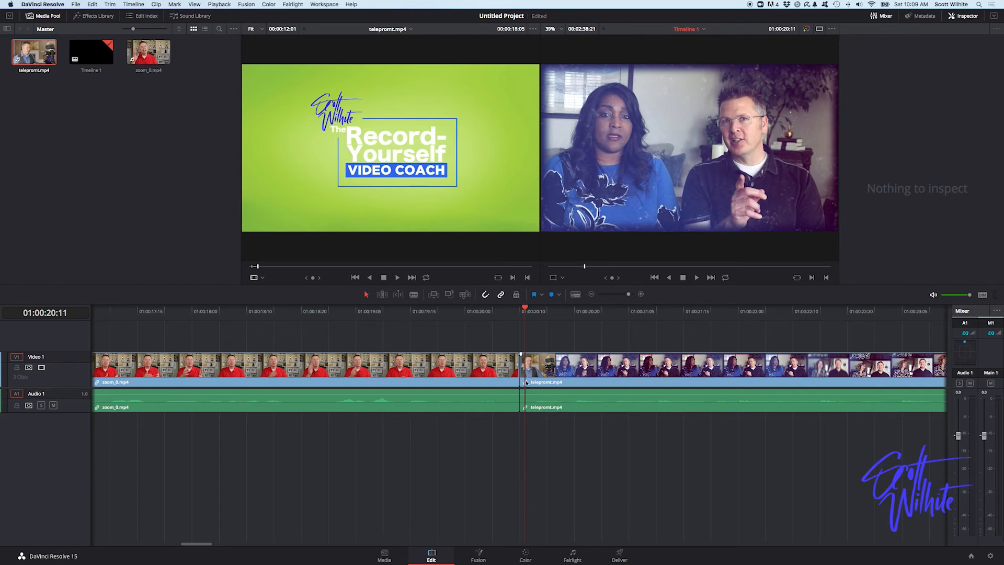
left_click(414, 296)
left_click(525, 366)
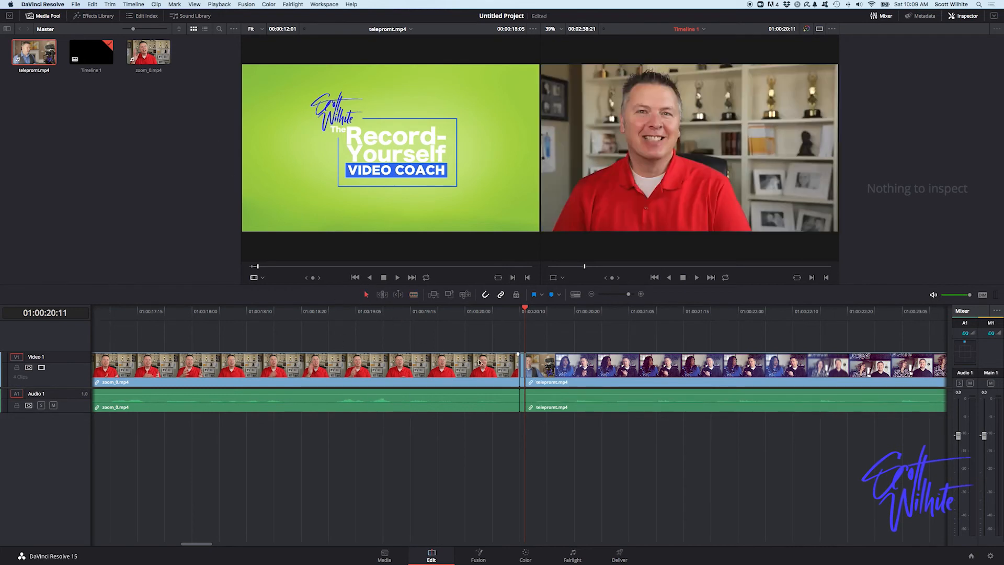
Delete the one-frame sliver before the telepromt.mp4 clip, close the gap it leaves, and play across the join
left_click(522, 366)
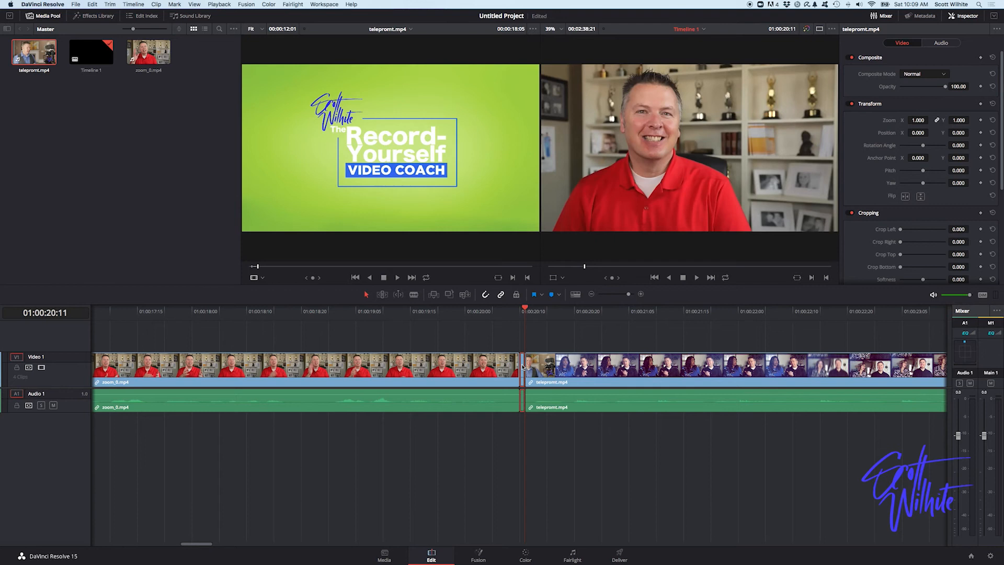
key("BackSpace")
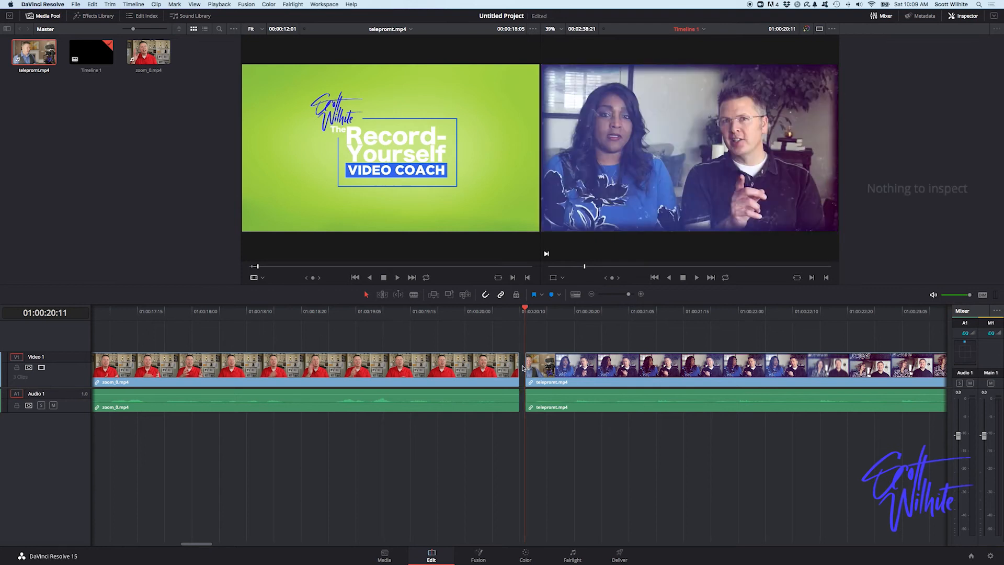
left_click(542, 370)
left_click_drag(542, 369, 537, 371)
left_click_drag(502, 319, 412, 319)
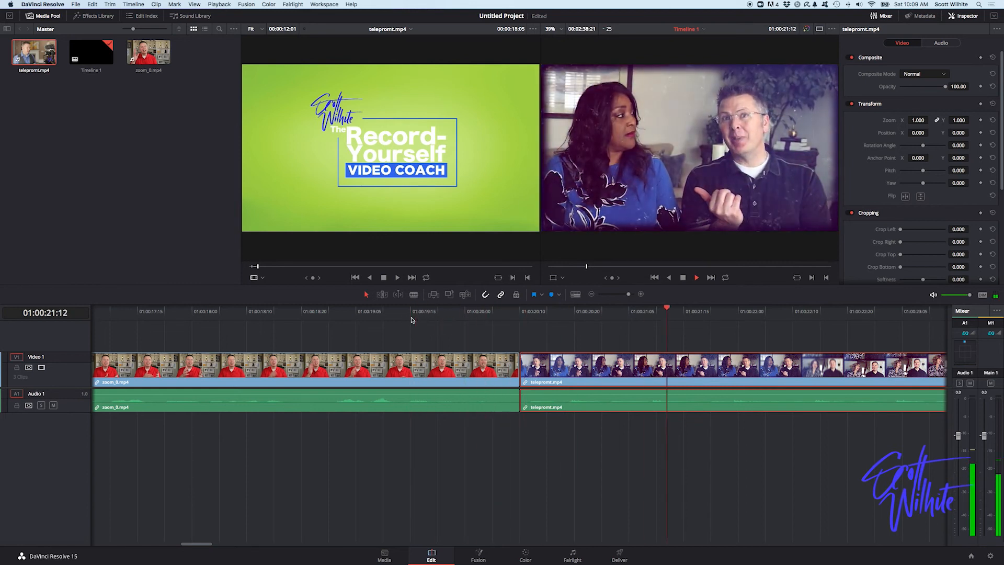
key("space")
Move the last zoom_0.mp4 clip flush against the end of the telepromt.mp4 clip
key("super+minus")
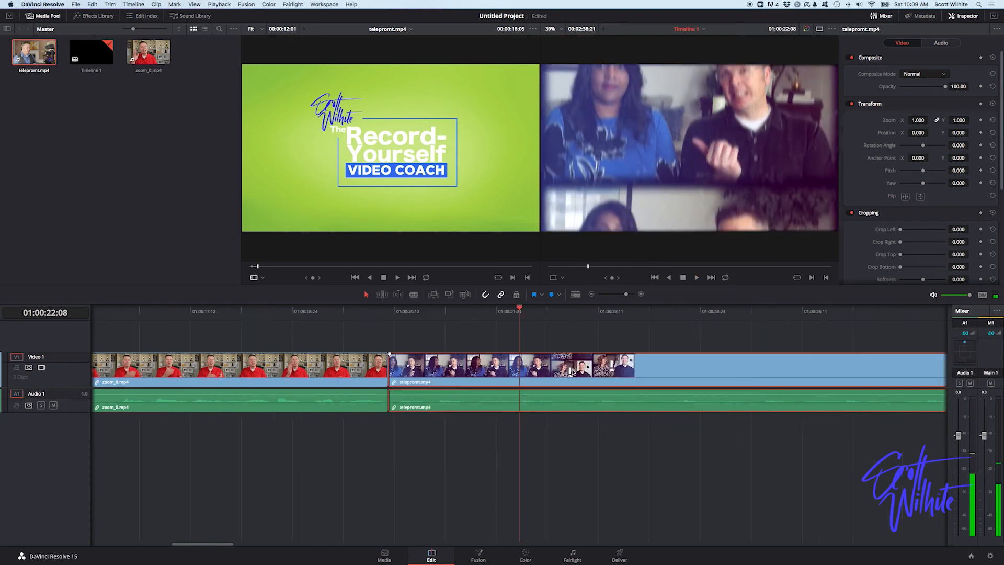
key("super+minus")
key("super+minus")
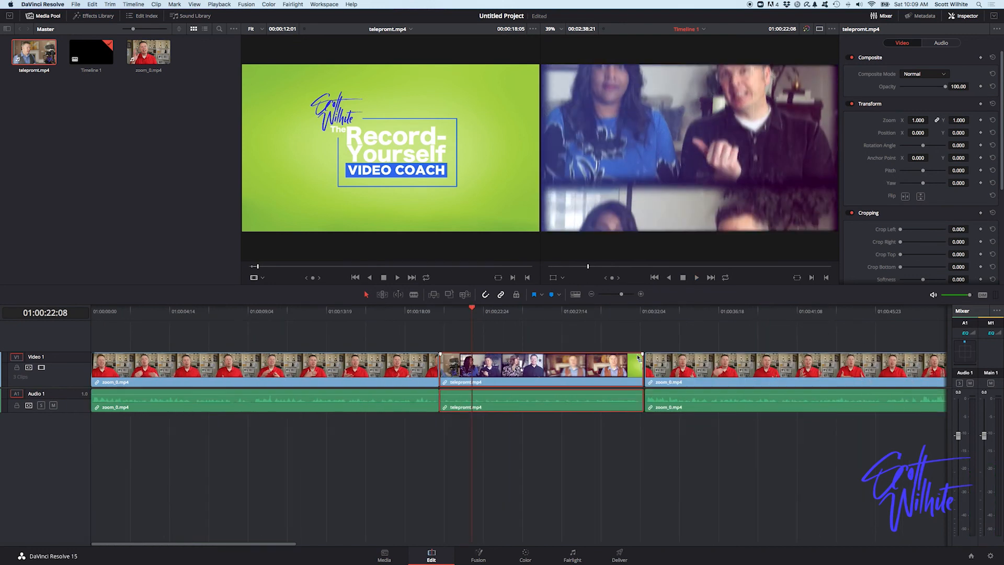
left_click(675, 364)
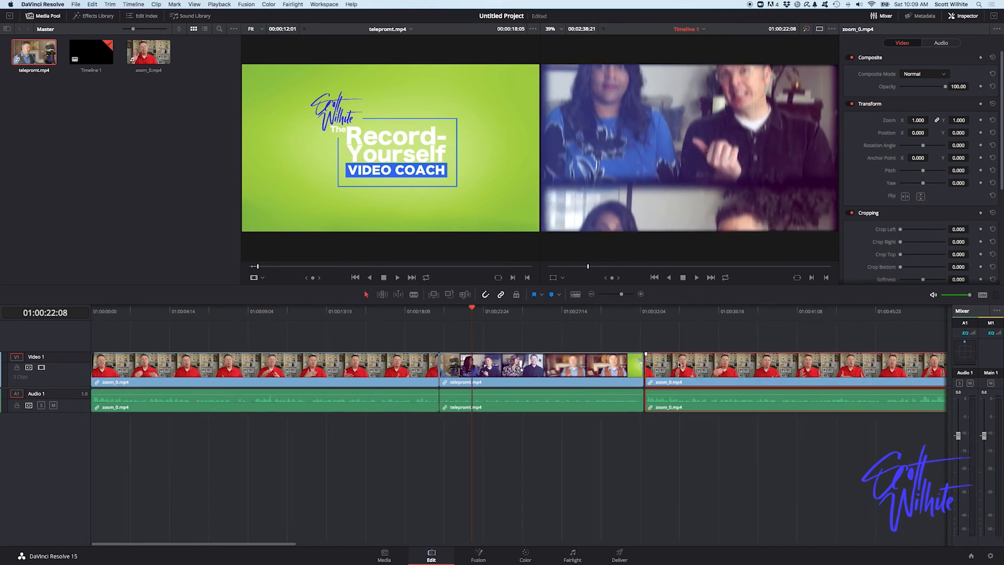
Play the transition from the end of telepromt.mp4 into the last zoom_0.mp4 clip to check the join
left_click(616, 314)
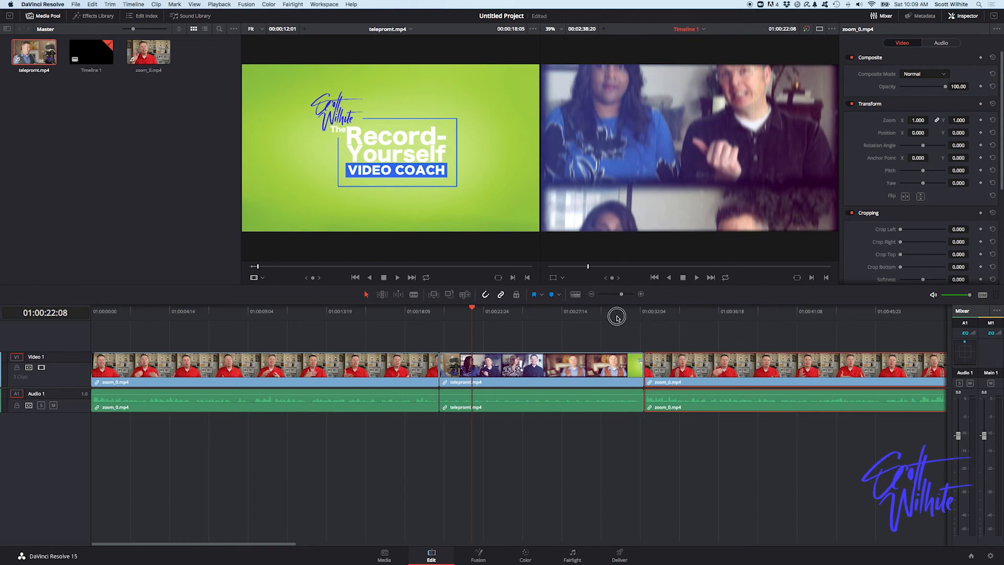
key("space")
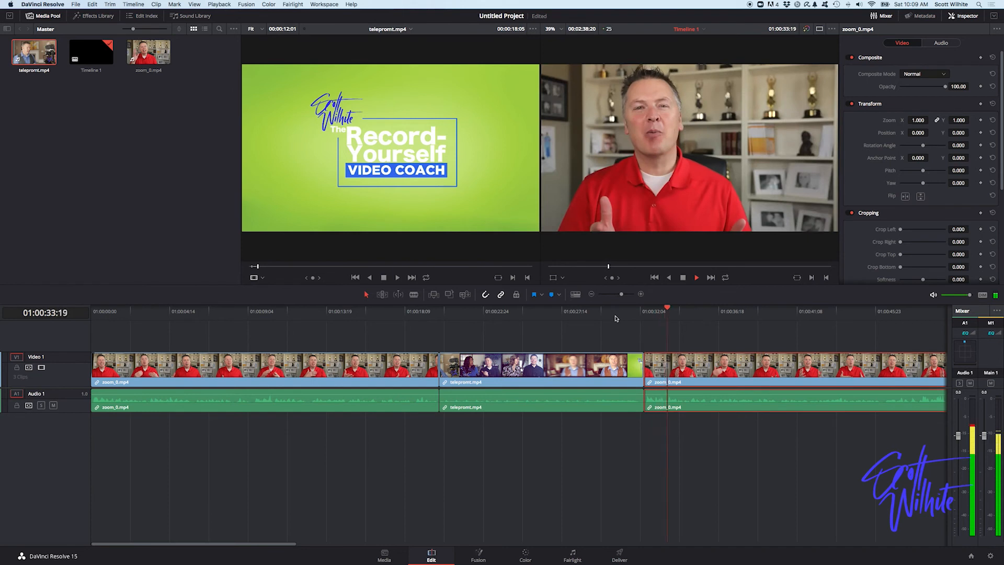
key("space")
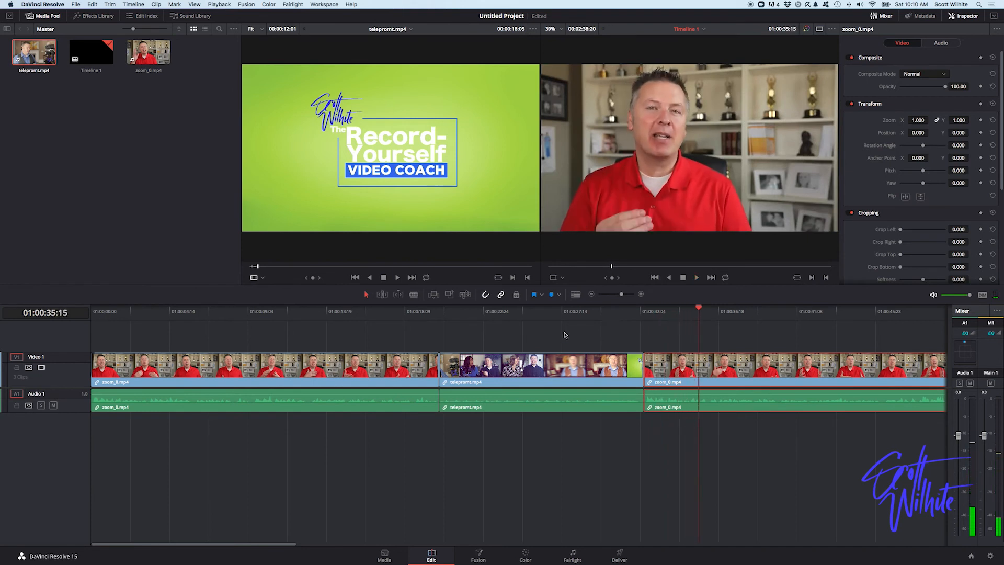
key("super+equal")
key("super+equal")
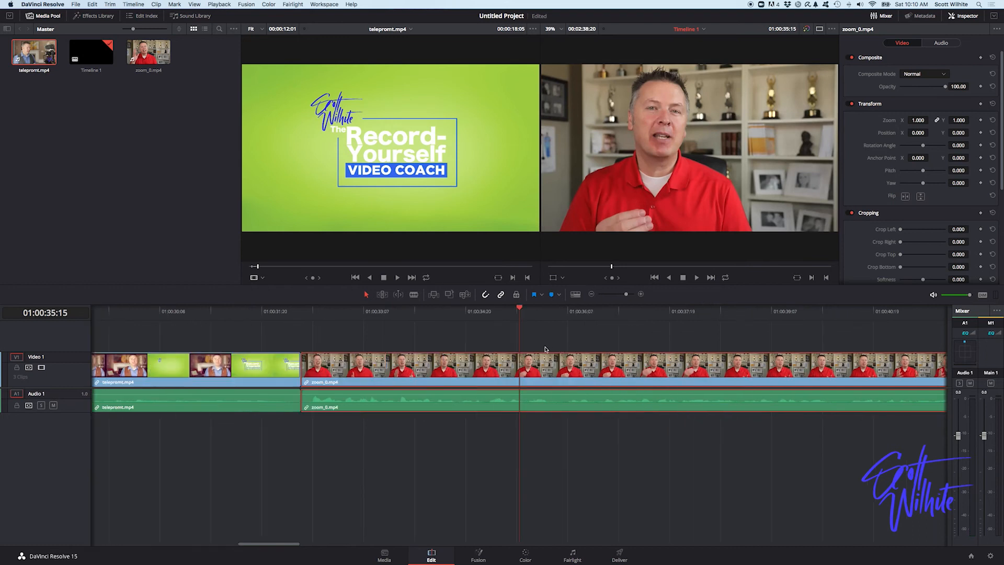
Play the closing seconds of the timeline to find where the speech ends and trim the last clip's end to 01:02:34:19
key("super+minus")
key("super+minus")
key("super+minus")
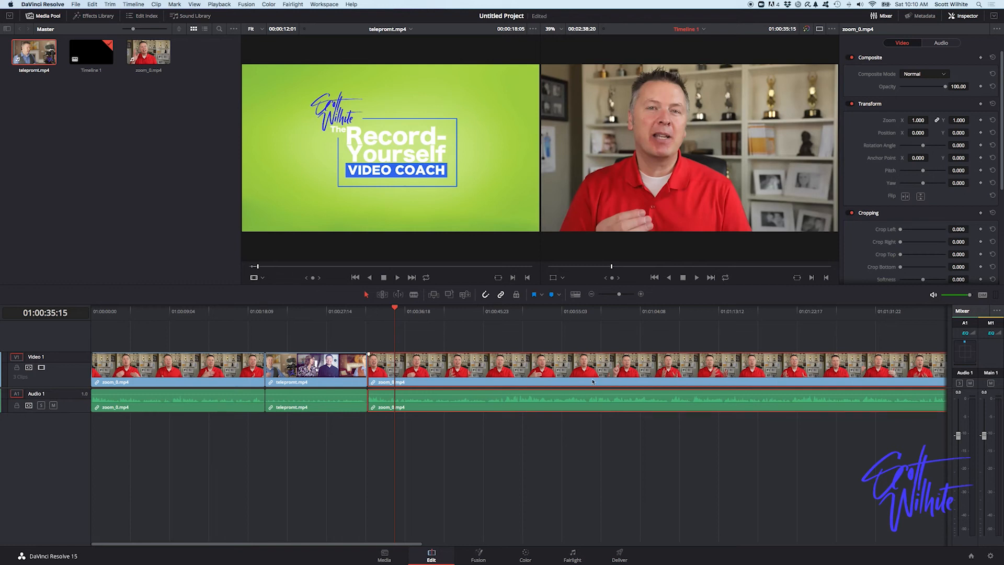
key("super+minus")
key("super+minus")
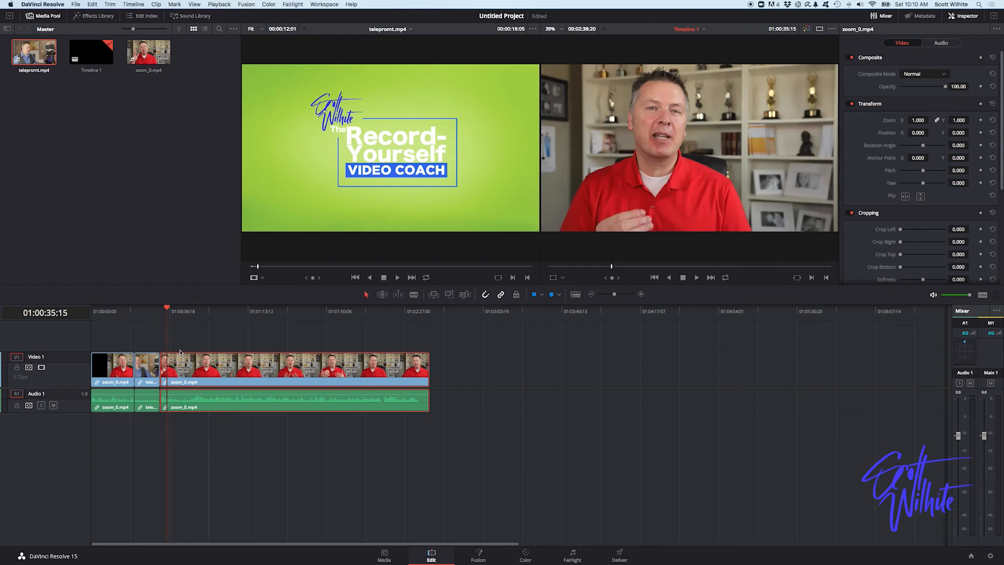
left_click_drag(168, 309, 416, 321)
key("space")
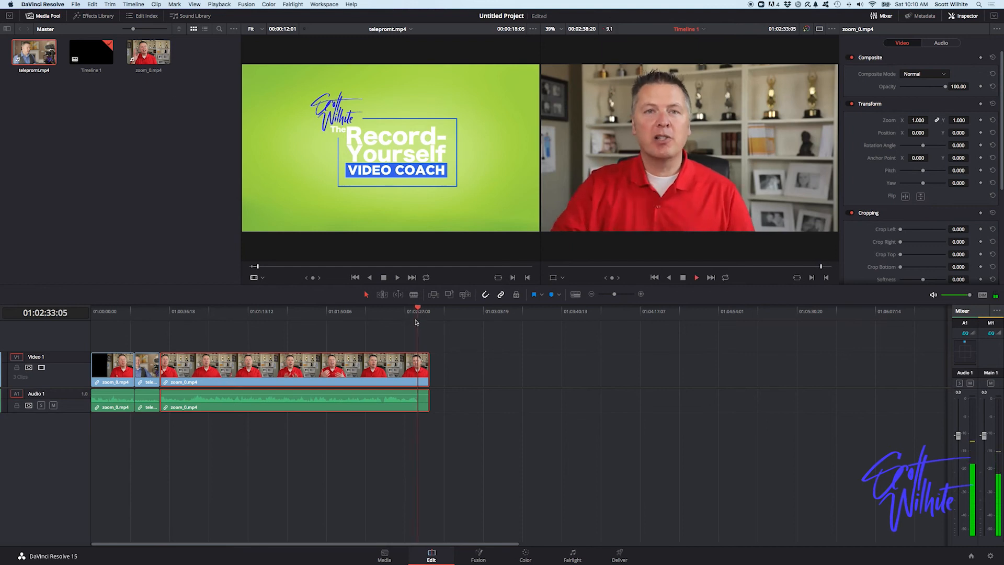
key("space")
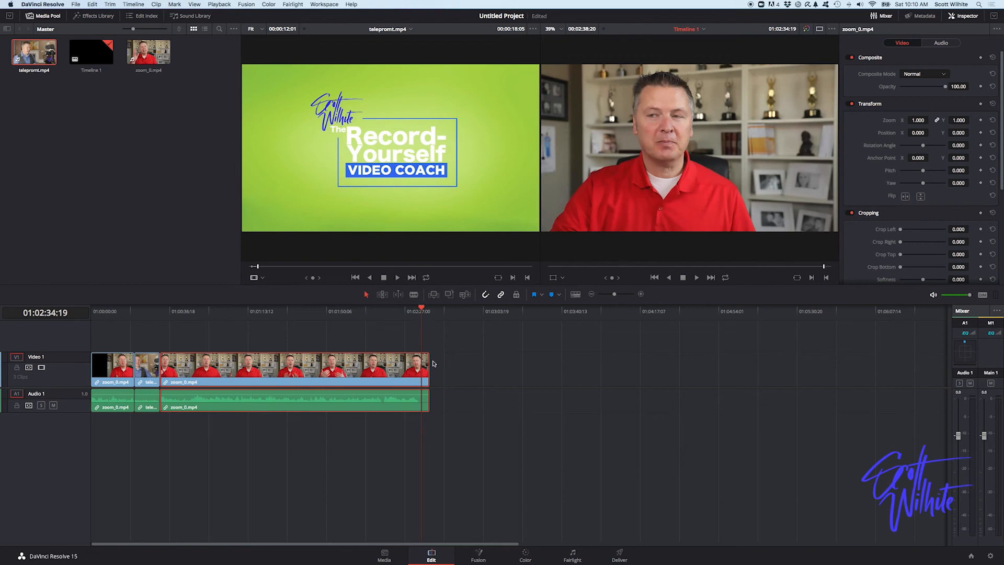
mouse_move(427, 369)
left_mouse_down()
mouse_move(477, 370)
mouse_move(419, 372)
left_mouse_up()
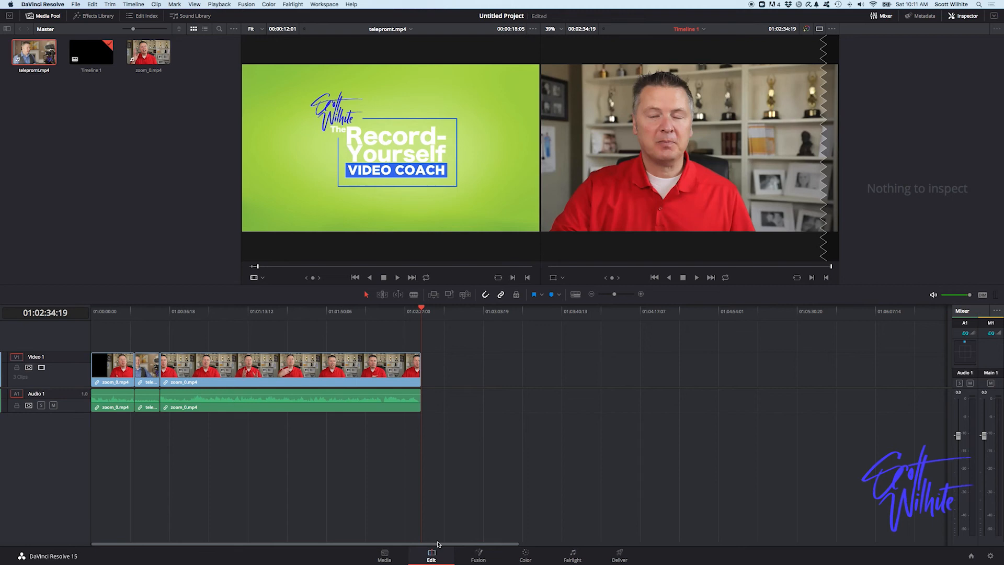
Switch to the Deliver page and set the render to an in/out range from 01:00:00:00 to 01:02:34:18
left_click(620, 556)
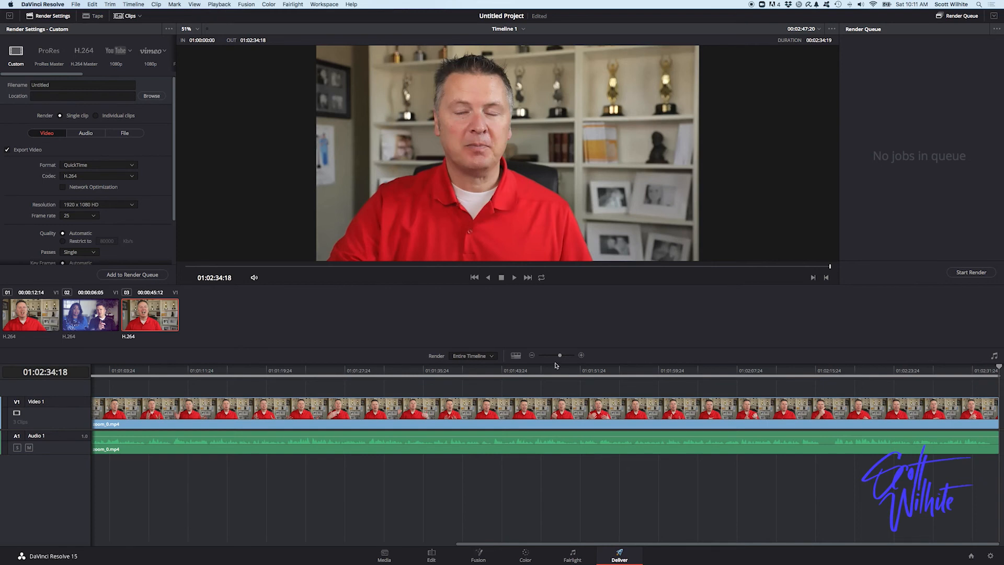
left_click_drag(555, 358, 553, 355)
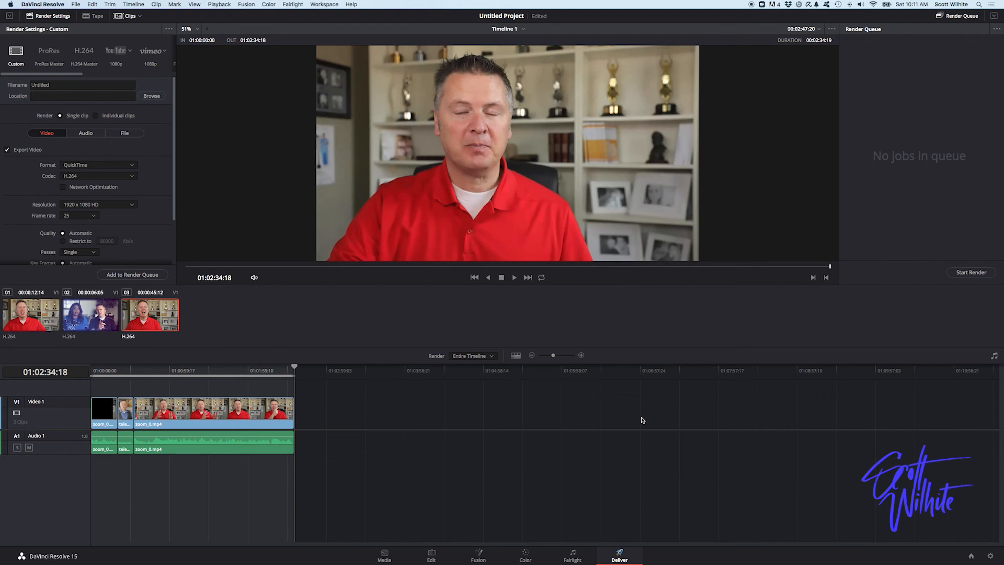
left_click(287, 377)
mouse_move(287, 377)
left_mouse_down()
mouse_move(233, 377)
mouse_move(308, 381)
mouse_move(288, 377)
left_mouse_up()
left_click(290, 375)
left_click_drag(291, 375, 298, 376)
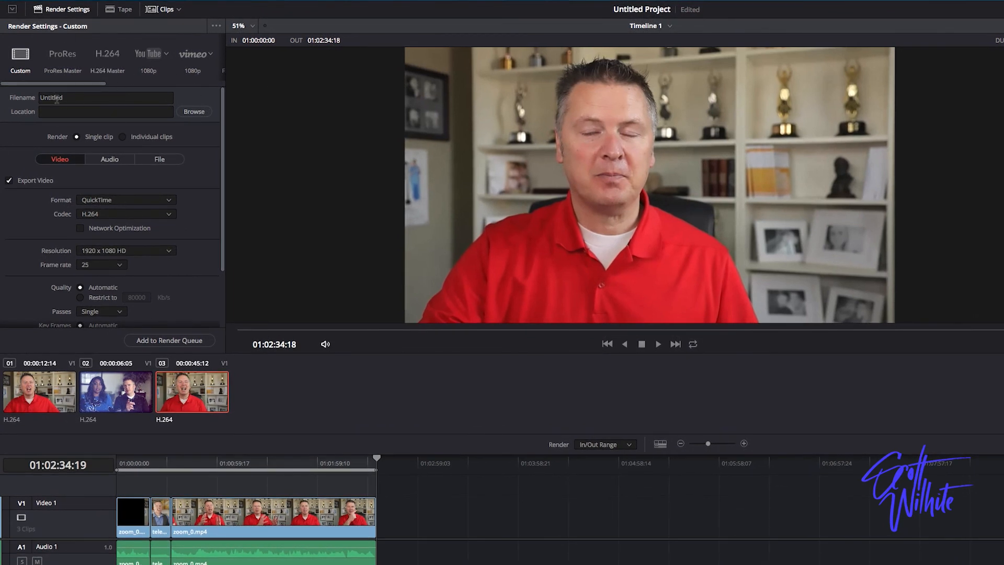
Go through the ProRes Master, H.264 Master and YouTube render presets and choose the Vimeo 1080p preset
left_click(62, 58)
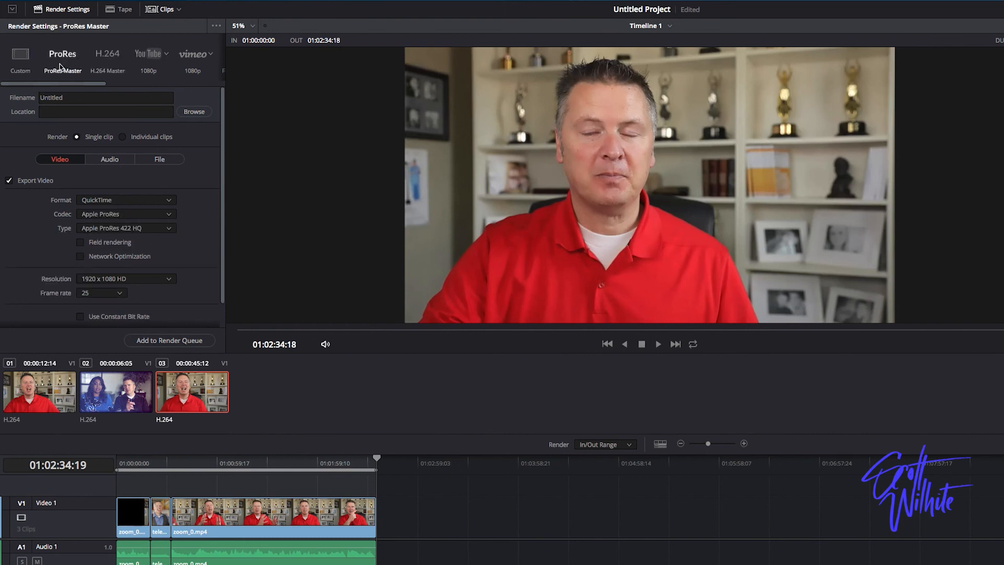
left_click(114, 62)
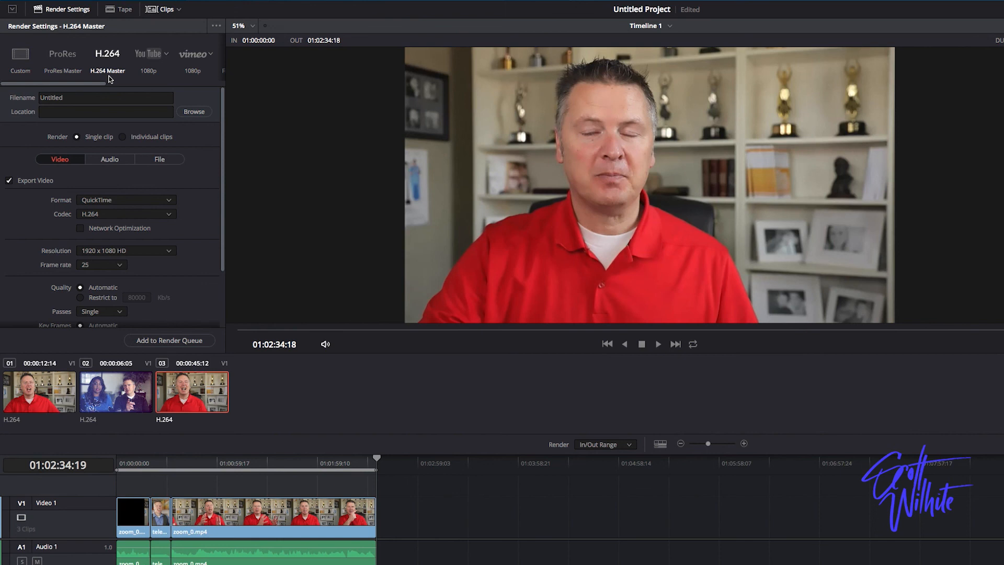
left_click(142, 62)
left_click(184, 62)
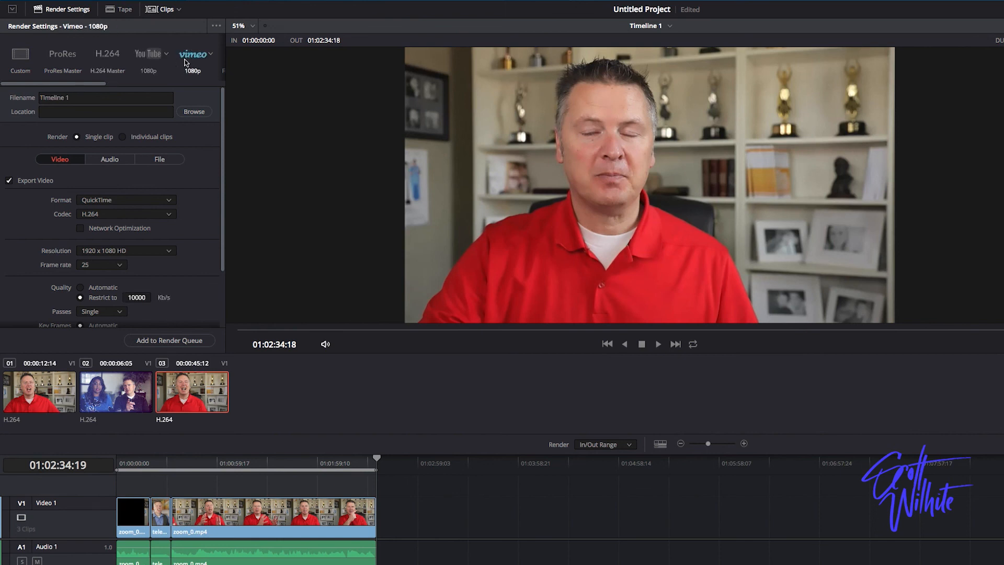
left_click(146, 62)
left_click(194, 62)
Name the output file TEST-1 and set its destination to the Exports folder within Record Yourself Coaching on the Heirloom Stories 10 drive
left_click(81, 95)
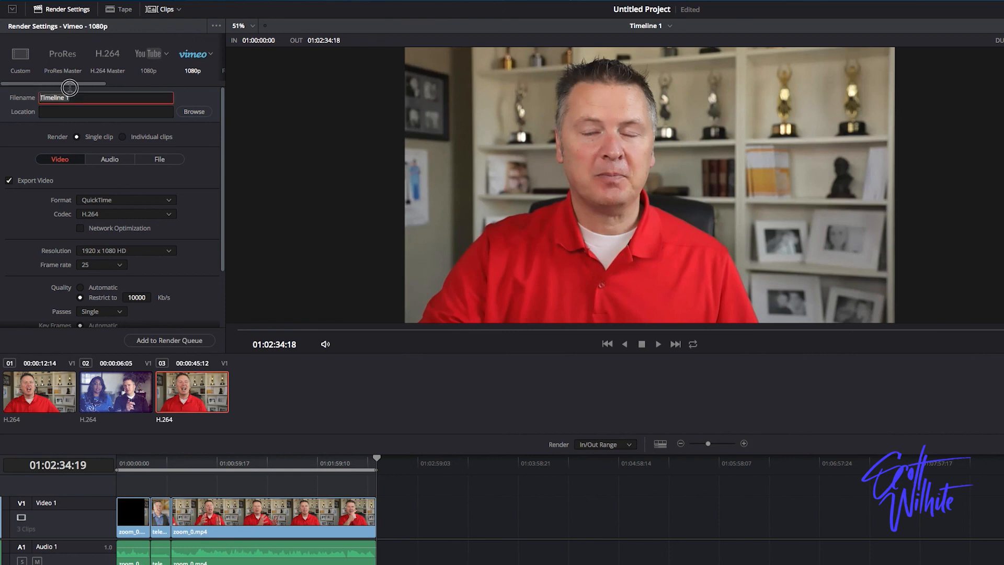
type("TEST-1")
left_click(186, 117)
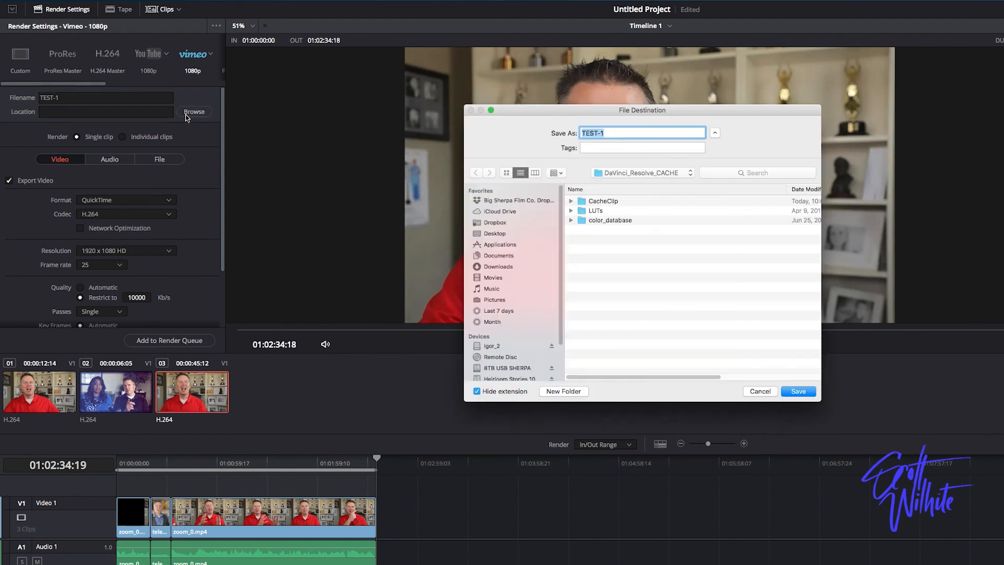
scroll(496, 339, "down", 2)
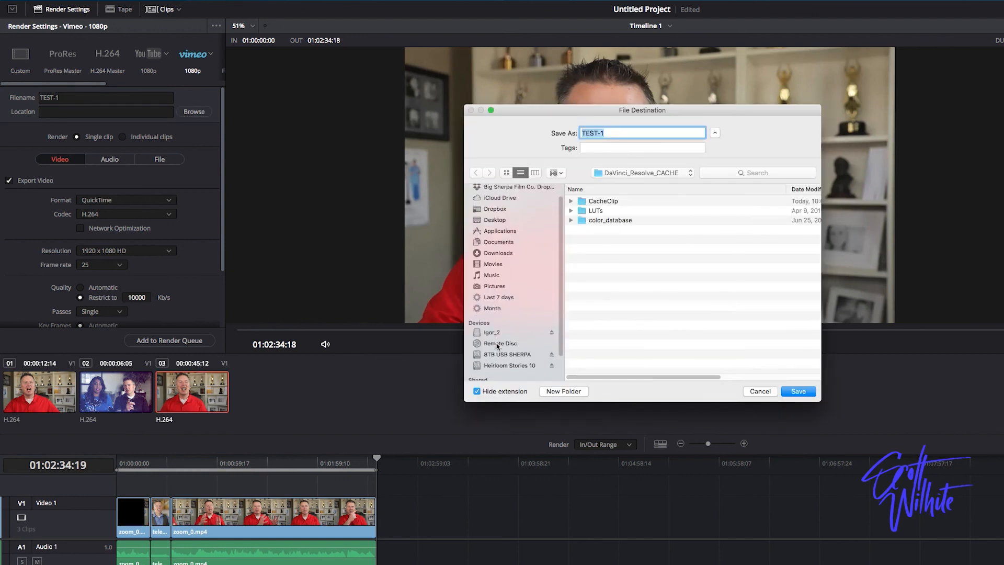
left_click(503, 366)
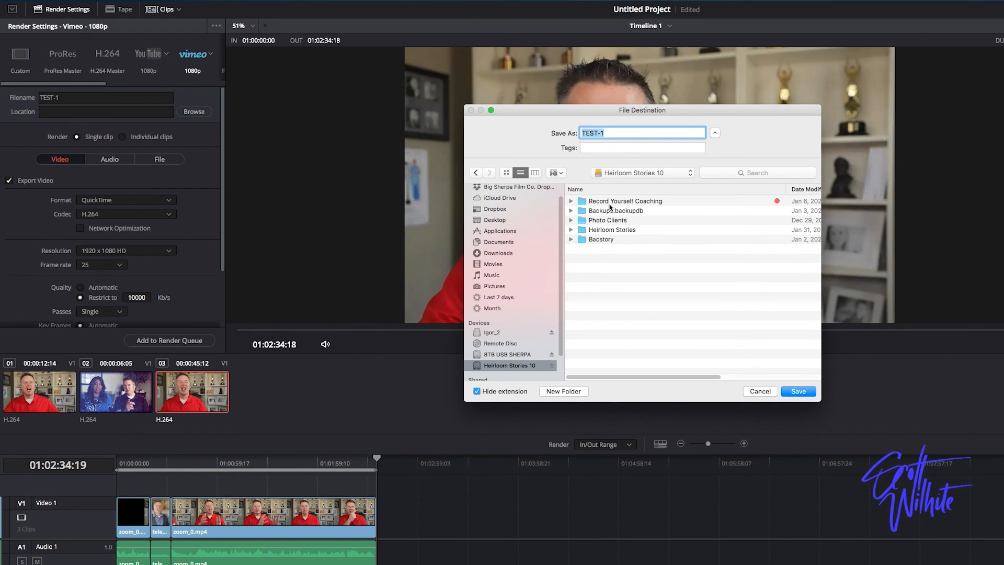
double_click(609, 204)
left_click(604, 202)
double_click(604, 201)
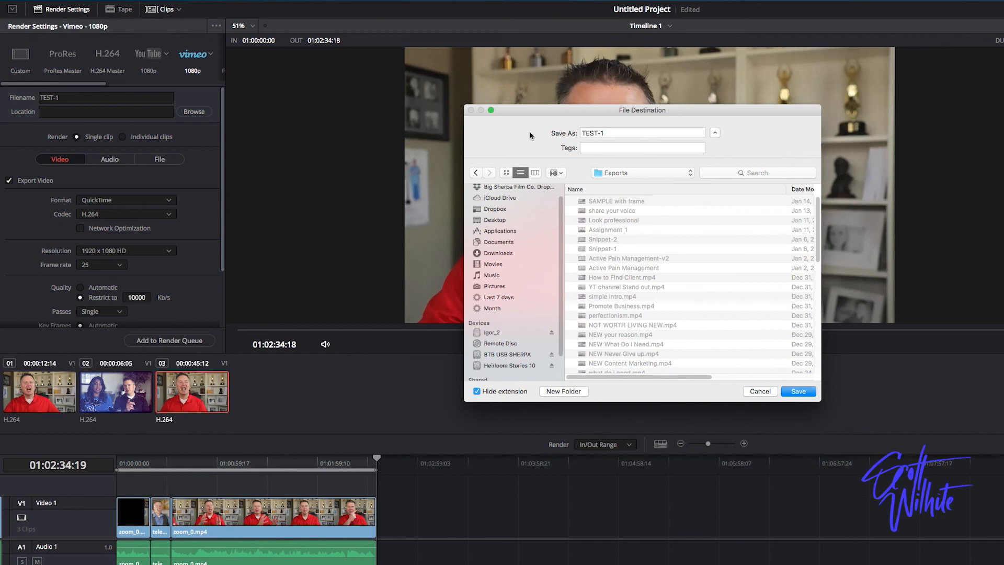
left_click_drag(528, 112, 528, 120)
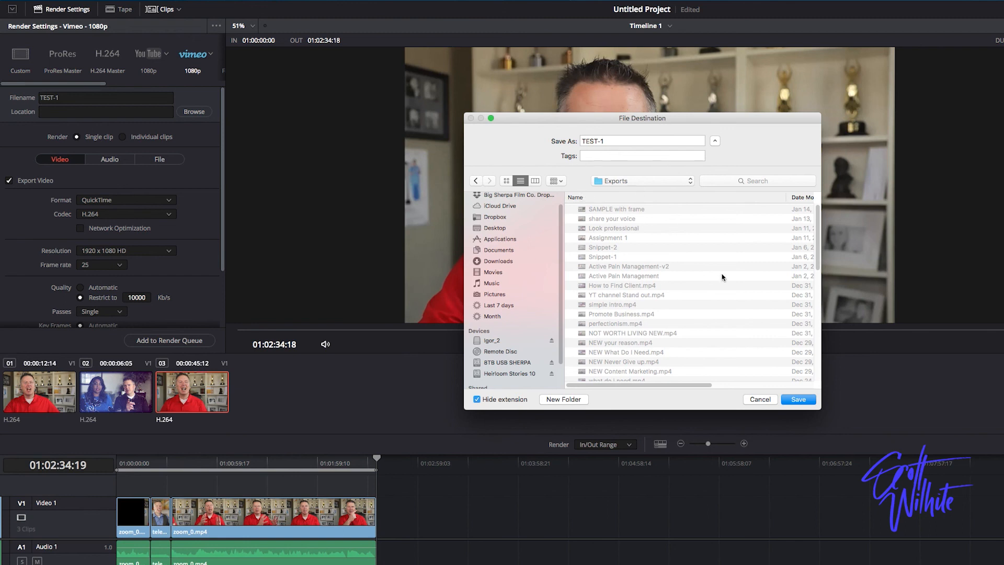
left_click(797, 399)
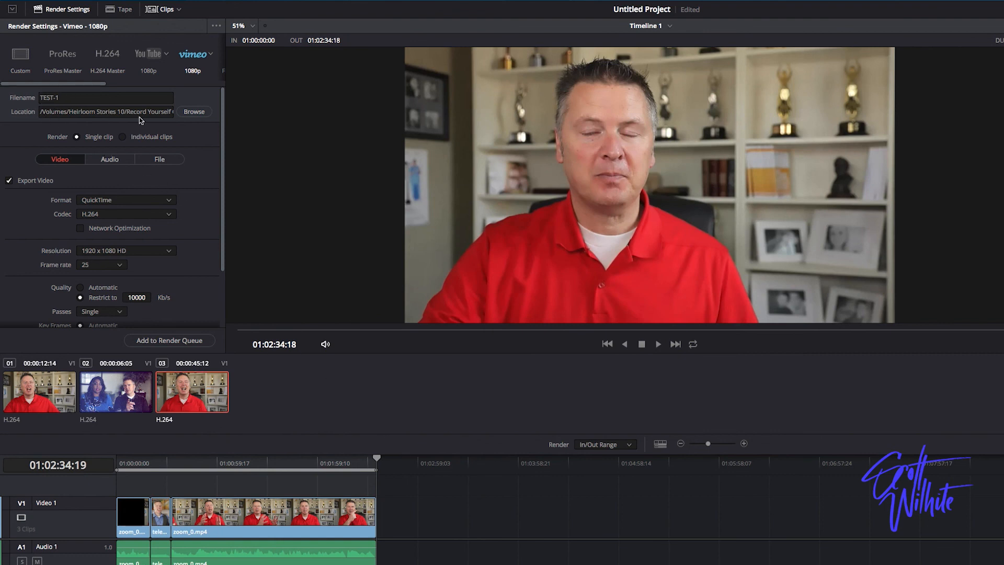
Review the remaining video render settings and add the TEST-1 job to the render queue
scroll(78, 175, "down", 3)
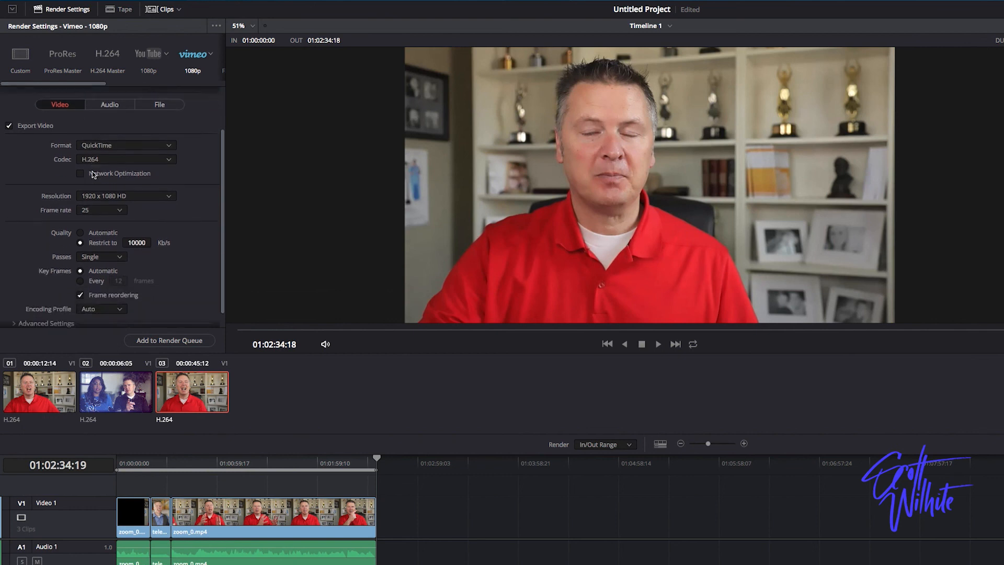
scroll(92, 176, "up", 3)
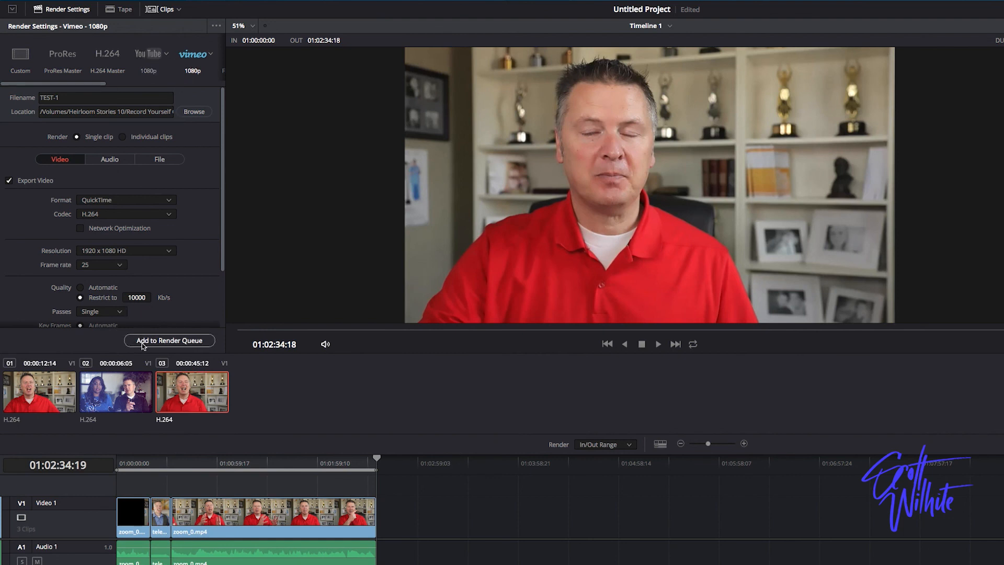
left_click(166, 343)
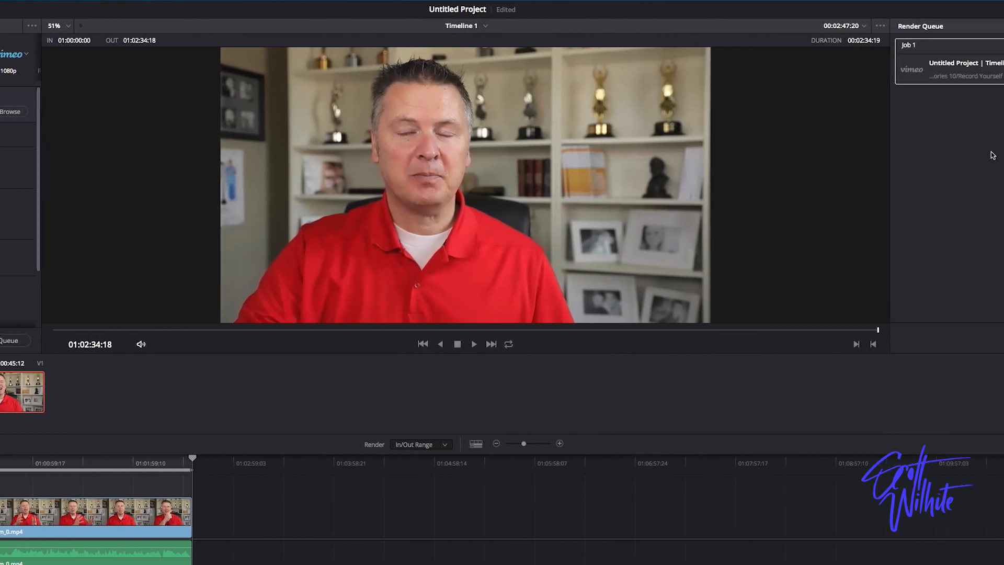